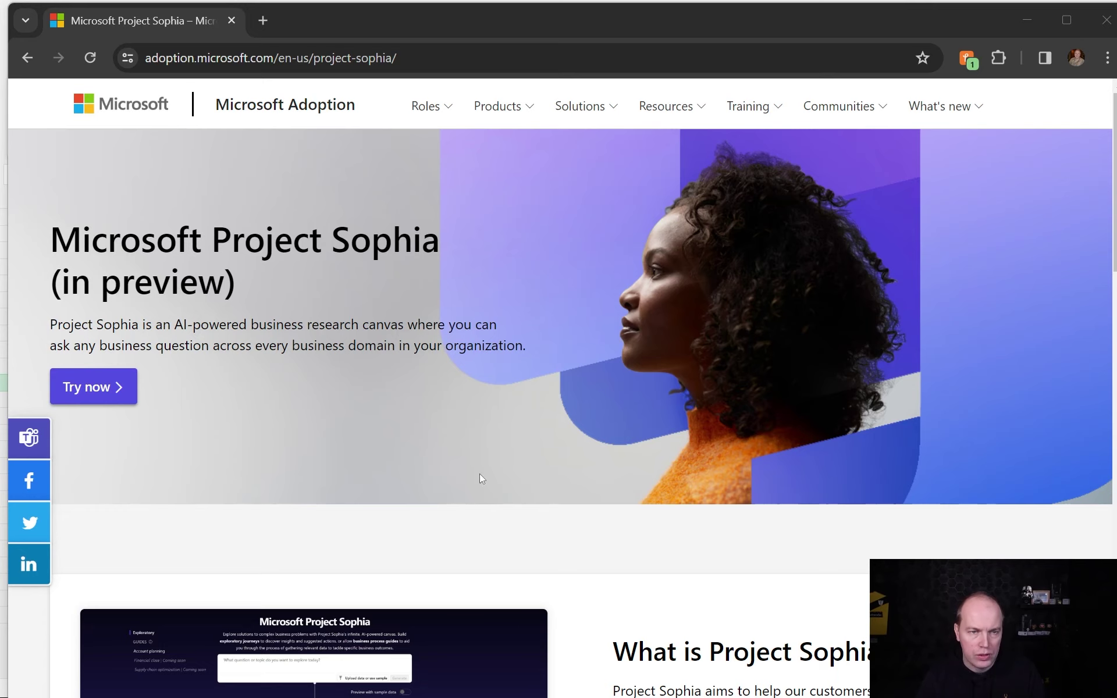
Scroll the Project Sophia page down to the feedback form and Try banner, then back up.
{"action": "scroll", "coordinate": [577, 421], "scroll_direction": "down", "scroll_amount": 5}
{"action": "scroll", "coordinate": [578, 426], "scroll_direction": "down", "scroll_amount": 5}
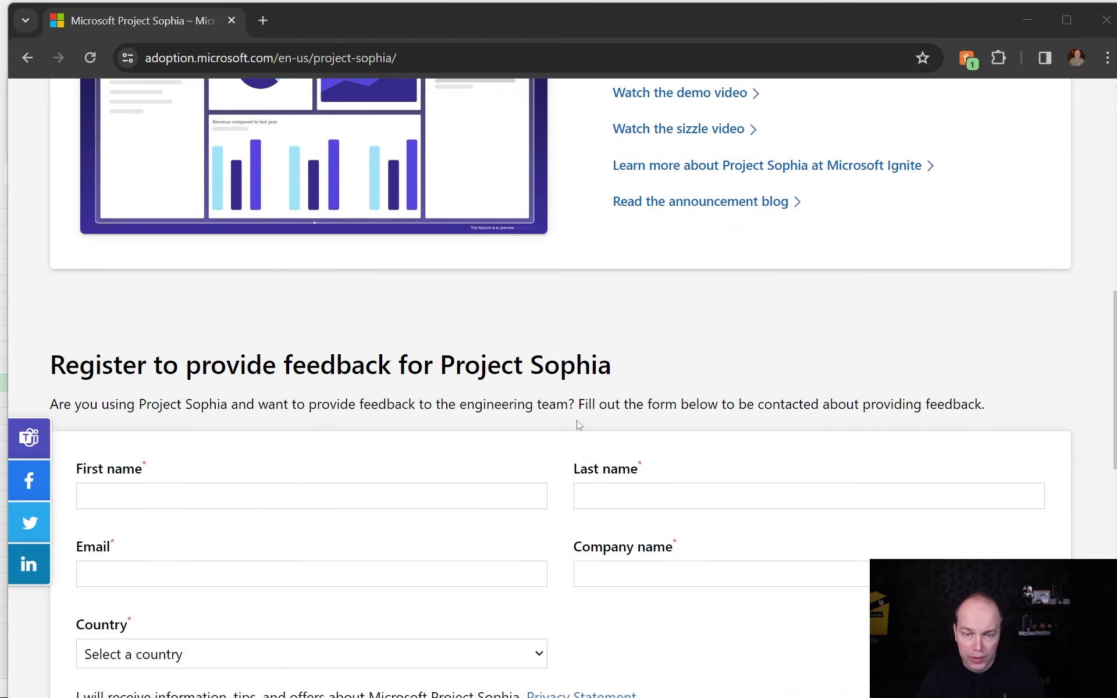
{"action": "scroll", "coordinate": [578, 424], "scroll_direction": "down", "scroll_amount": 6}
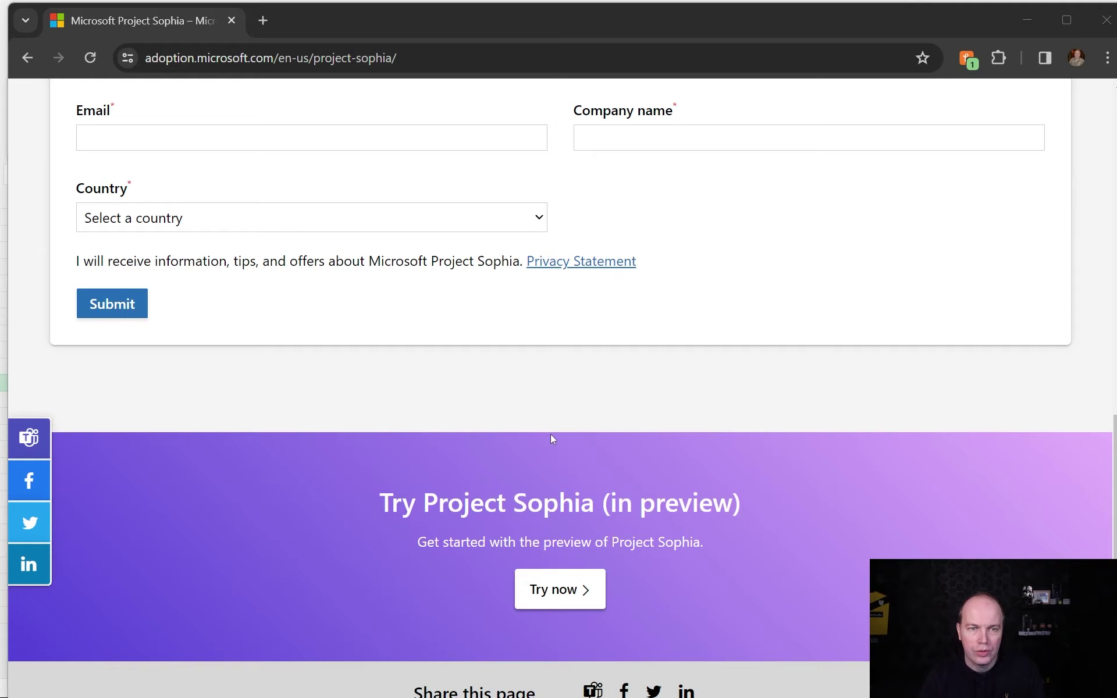
{"action": "scroll", "coordinate": [550, 434], "scroll_direction": "up", "scroll_amount": 15}
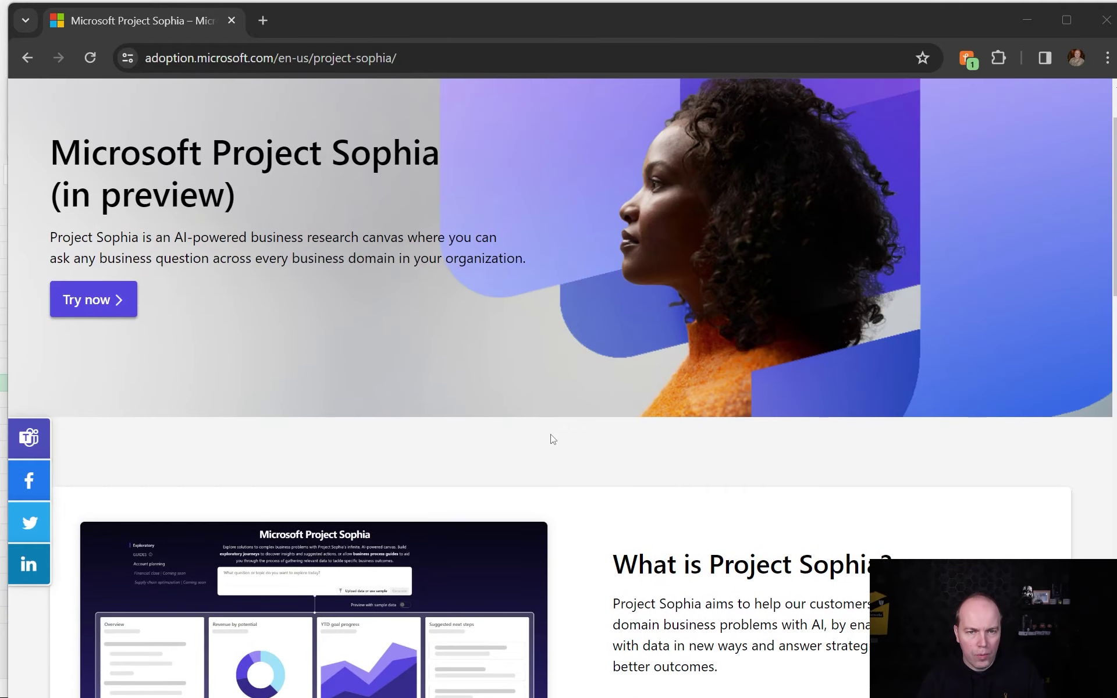
{"action": "scroll", "coordinate": [552, 439], "scroll_direction": "up", "scroll_amount": 2}
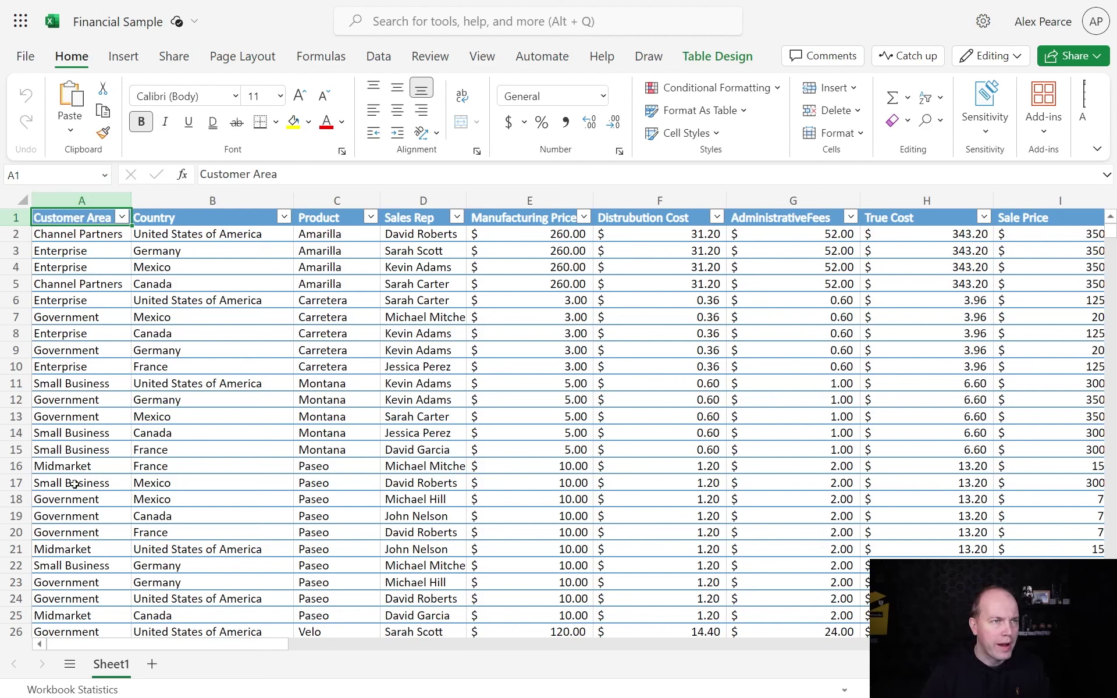
{"action": "left_click", "coordinate": [84, 401]}
{"action": "left_click", "coordinate": [86, 439]}
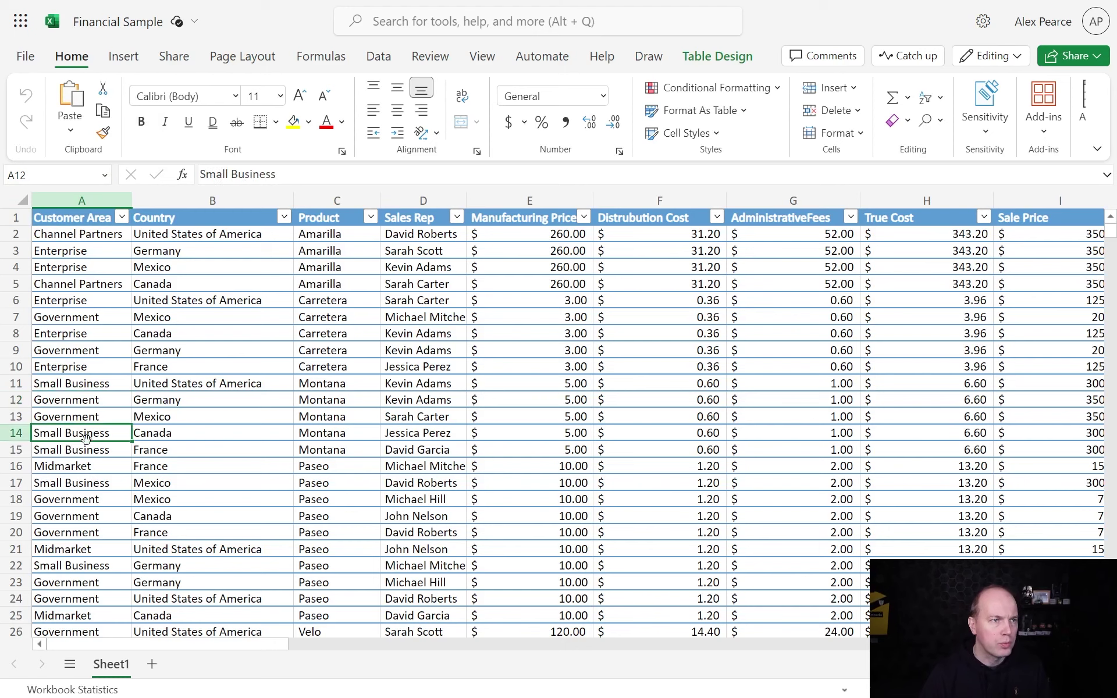
{"action": "left_click", "coordinate": [86, 467]}
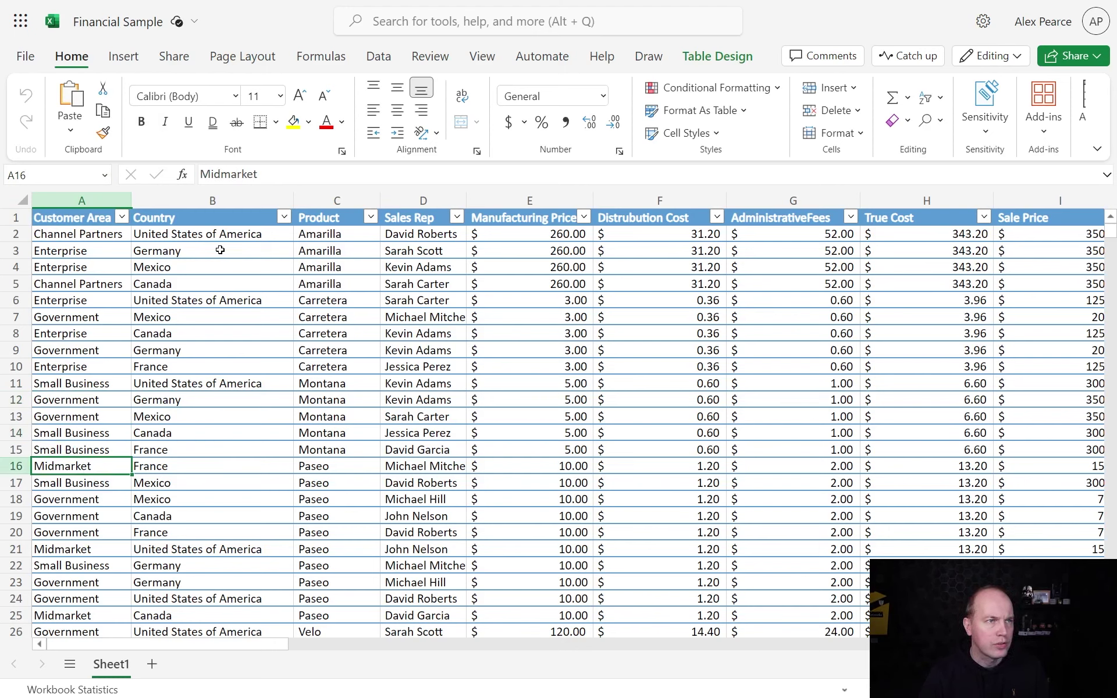
{"action": "left_click_drag", "start_coordinate": [220, 250], "coordinate": [217, 448]}
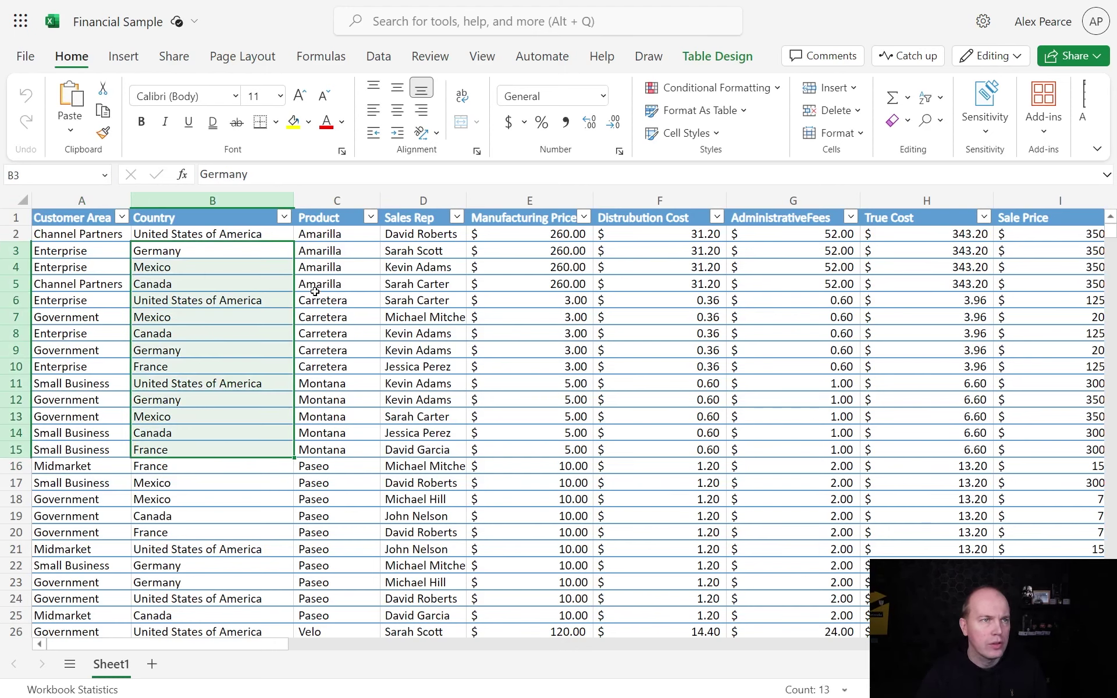
{"action": "left_click_drag", "start_coordinate": [332, 284], "coordinate": [327, 516]}
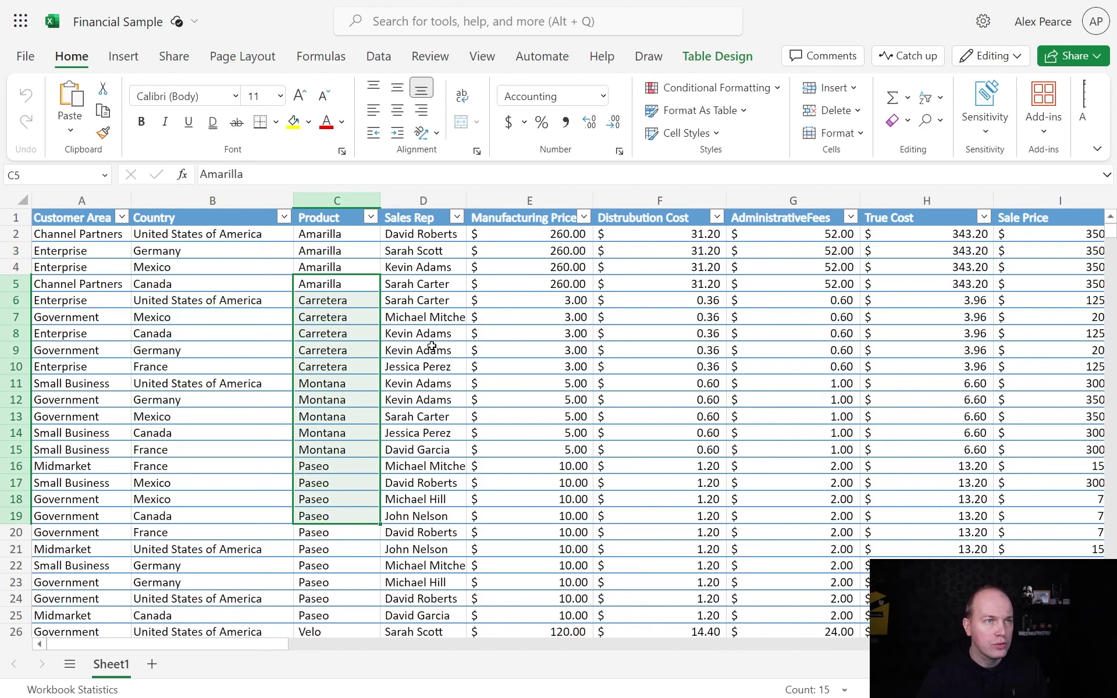
{"action": "left_click_drag", "start_coordinate": [431, 314], "coordinate": [436, 433]}
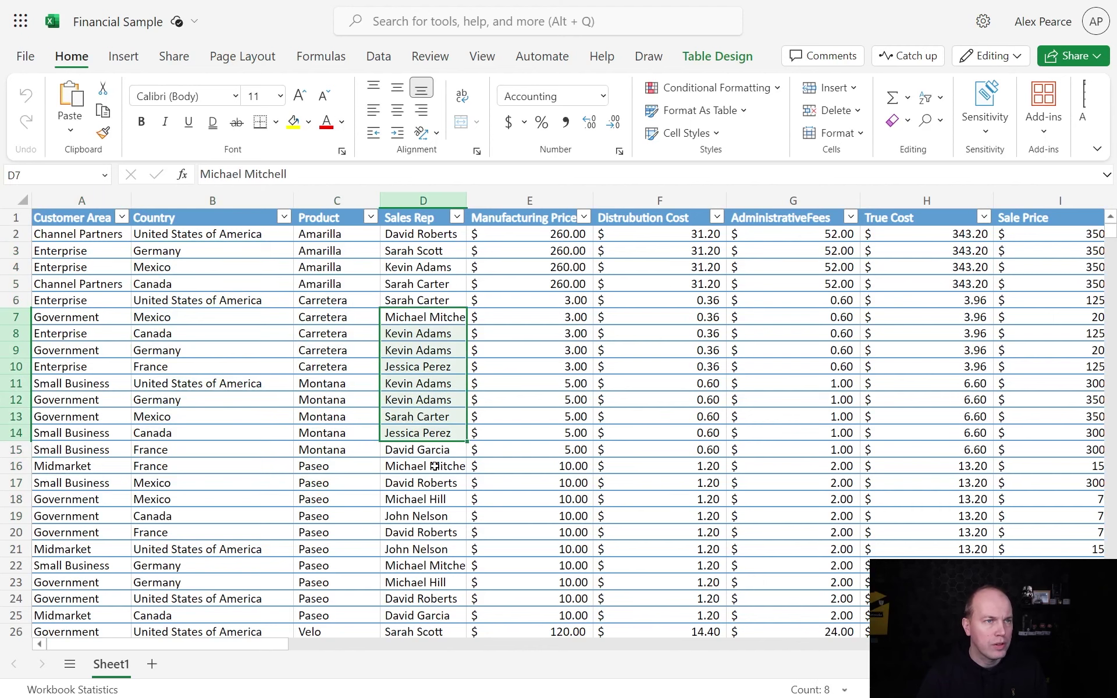
{"action": "left_click", "coordinate": [434, 464]}
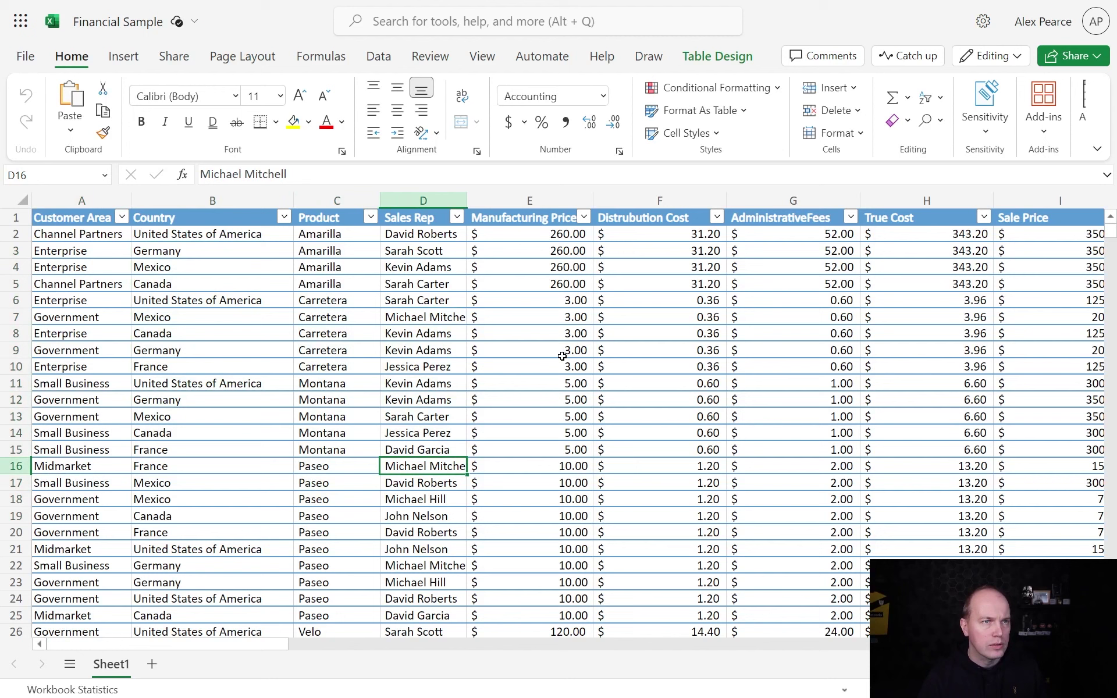
{"action": "left_click", "coordinate": [545, 350]}
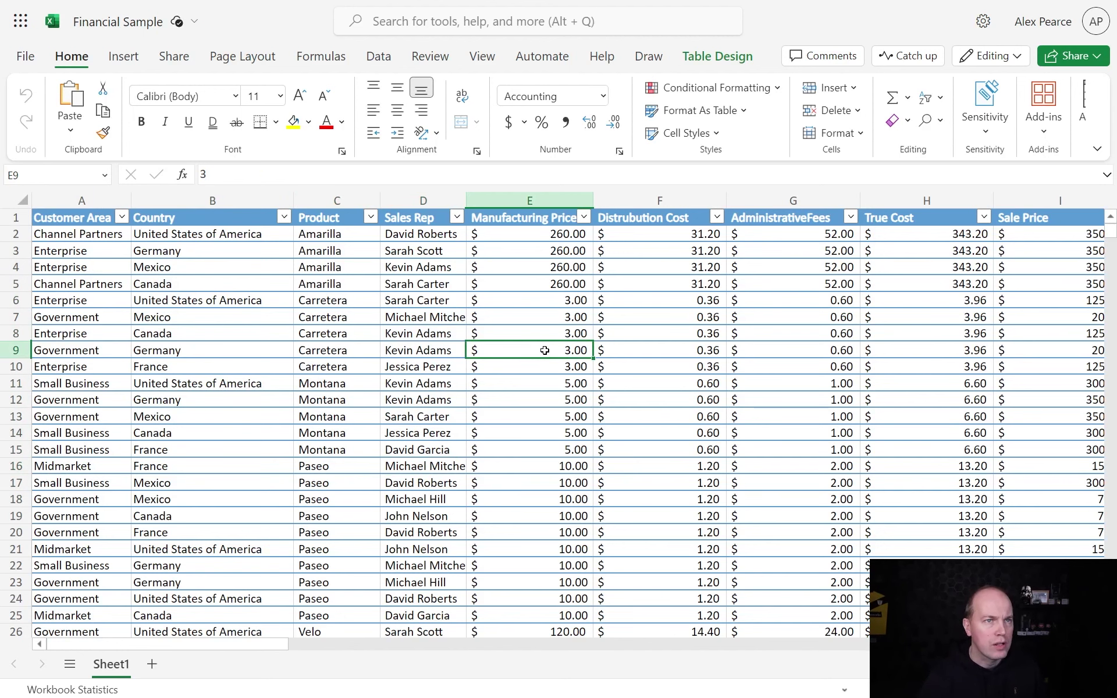
{"action": "key", "text": "Right"}
{"action": "key", "text": "Right"}
{"action": "key", "text": "Right"}
{"action": "key", "text": "Right"}
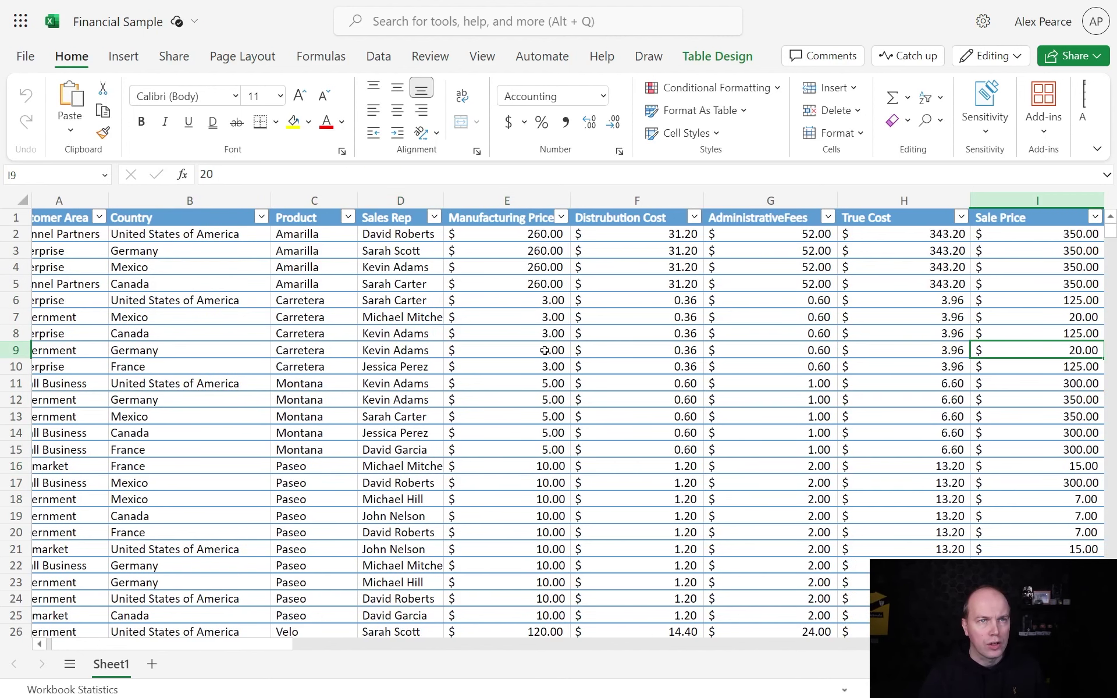
{"action": "key", "text": "Right"}
{"action": "key", "text": "Right"}
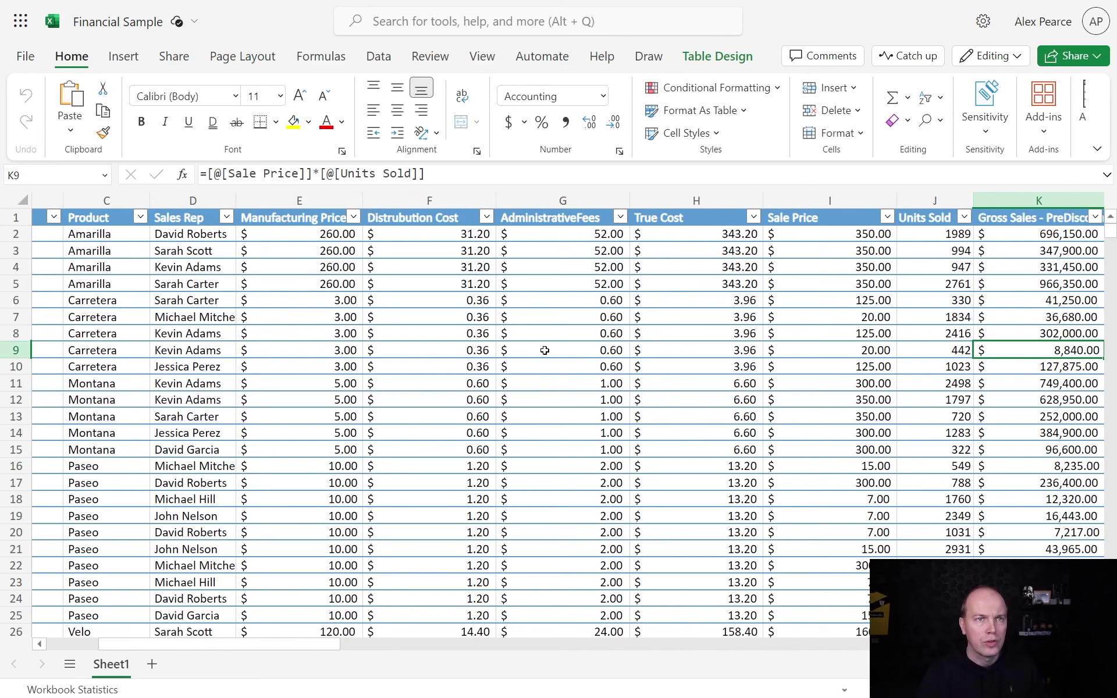
{"action": "key", "text": "Right"}
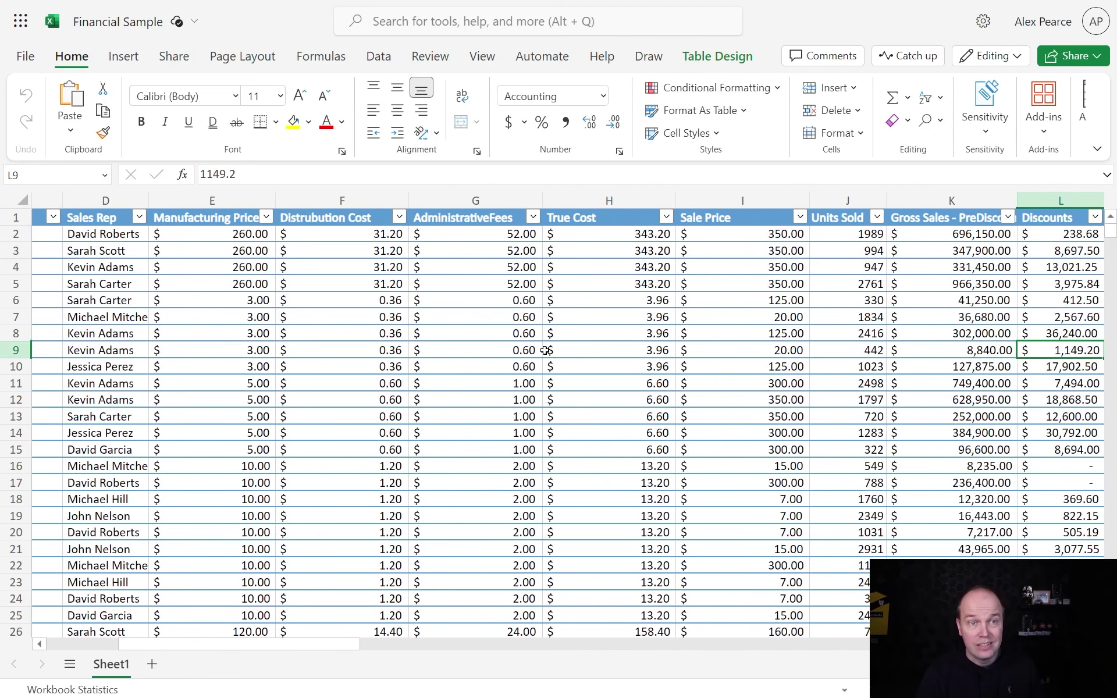
{"action": "key", "text": "Right"}
{"action": "key", "text": "Right"}
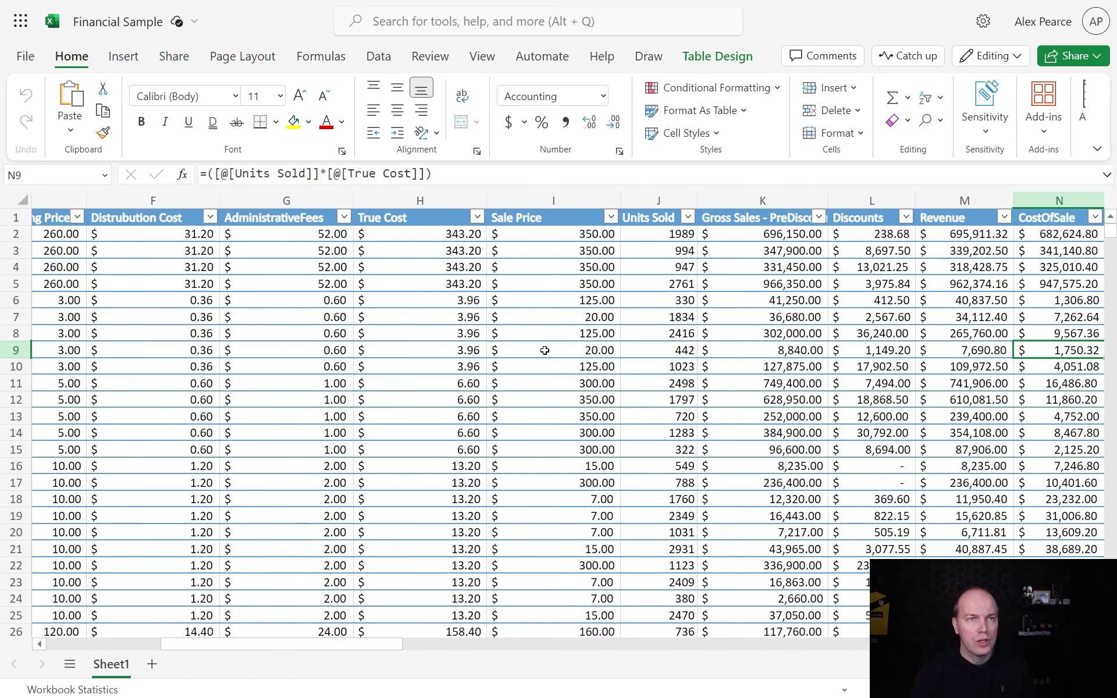
{"action": "key", "text": "Right"}
{"action": "key", "text": "Right"}
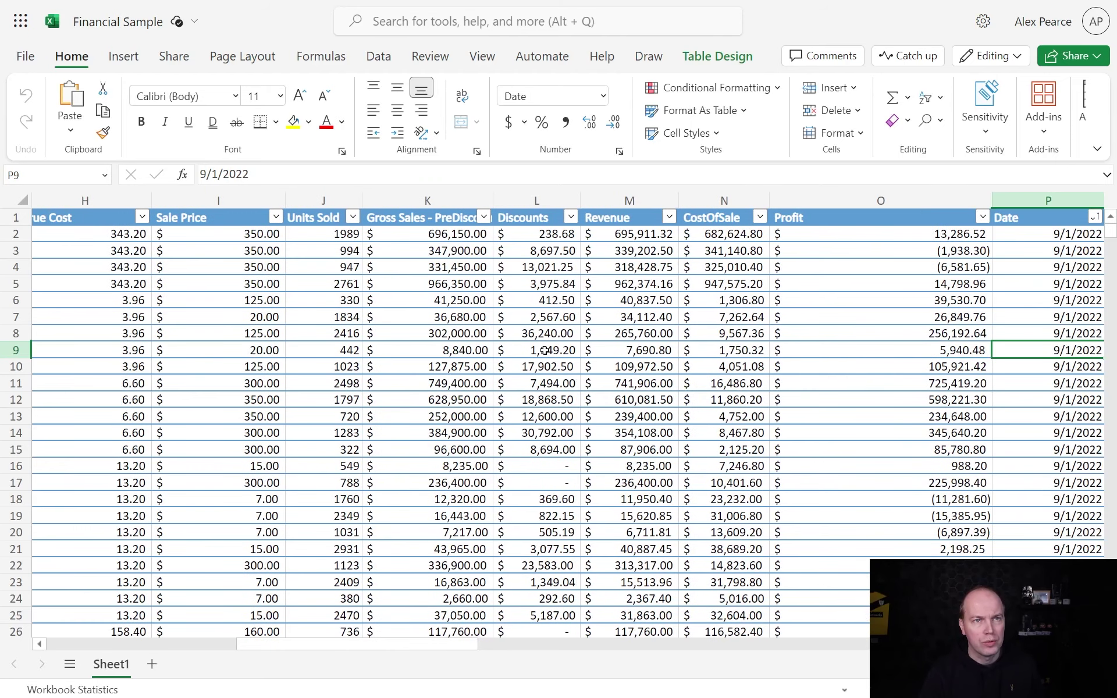
{"action": "key", "text": "Right"}
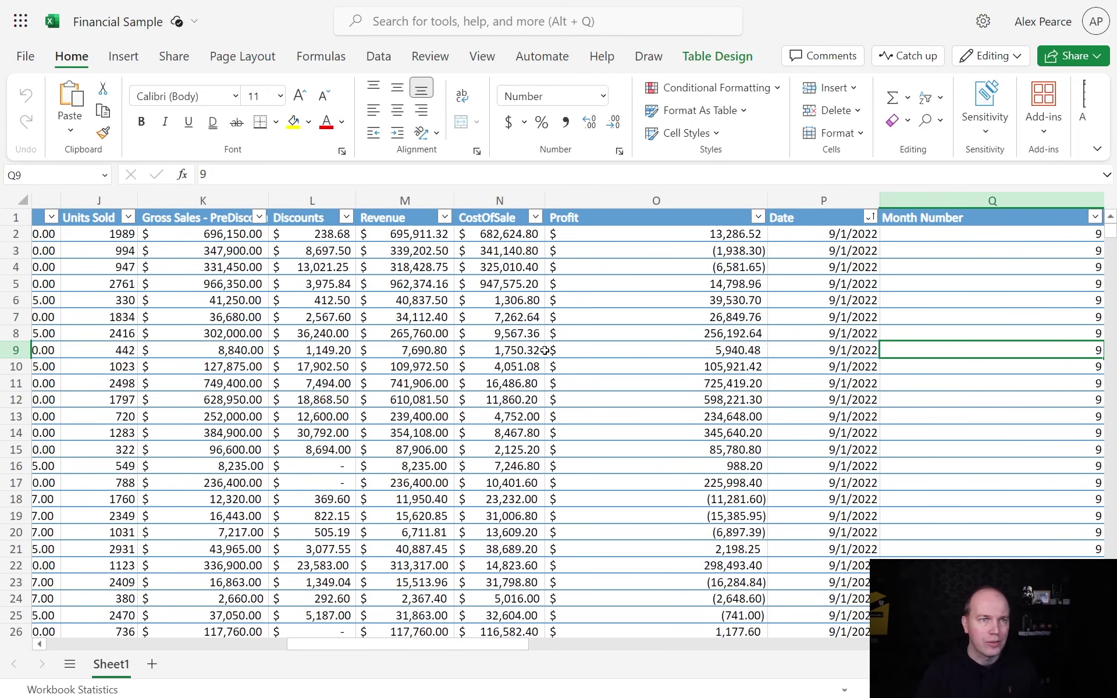
{"action": "key", "text": "Right"}
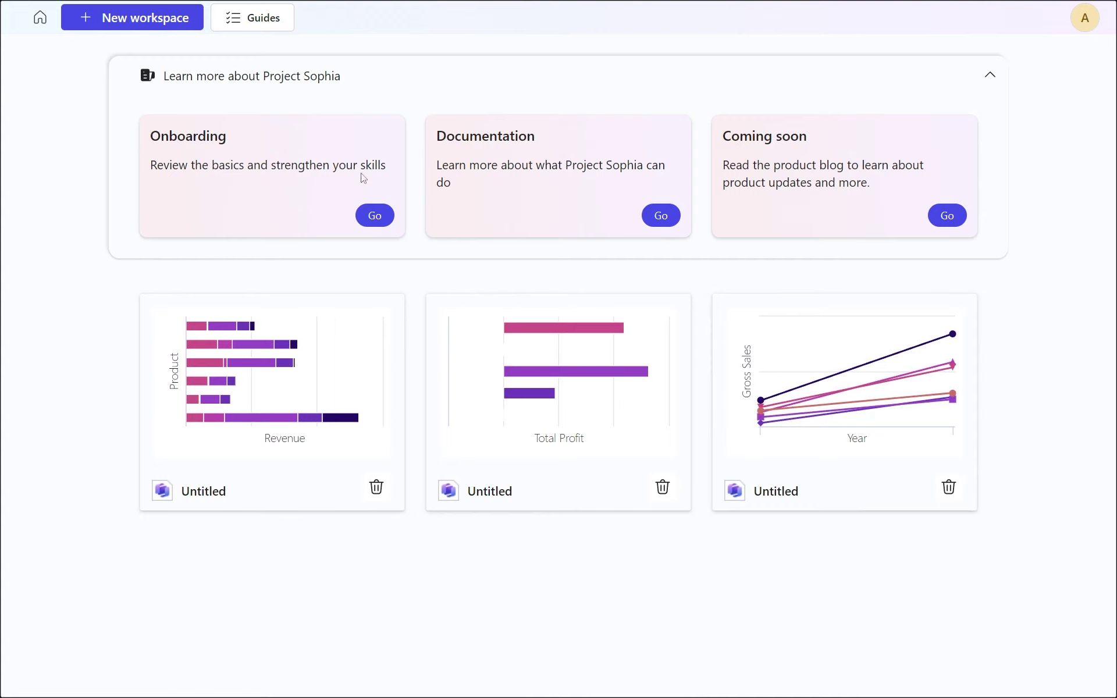
Create a new blank Untitled workspace from the Project Sophia home page.
{"action": "left_click", "coordinate": [156, 21]}
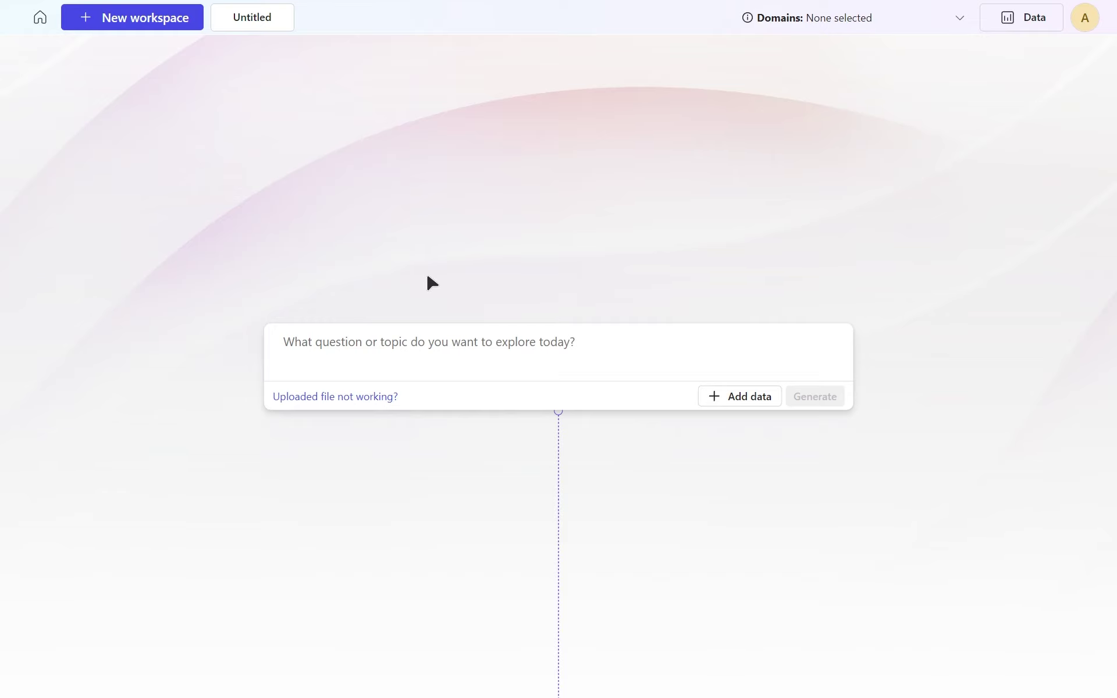
Upload Financial Sample.xlsx through Add data and generate insights from it.
{"action": "left_click", "coordinate": [739, 396]}
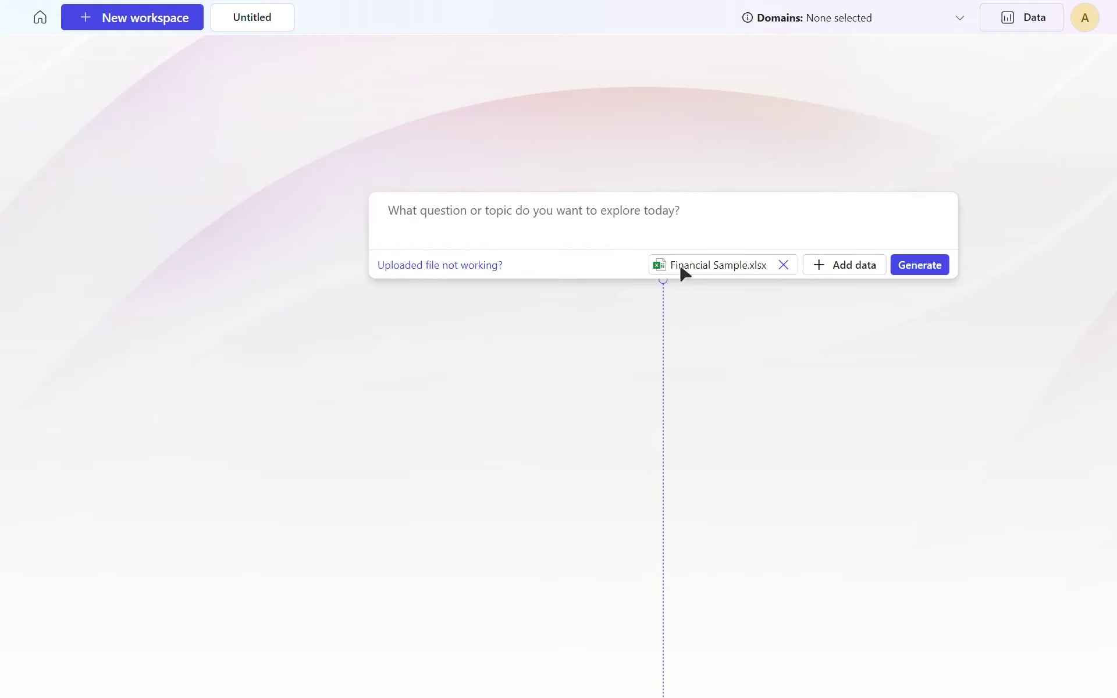
{"action": "left_click", "coordinate": [906, 269]}
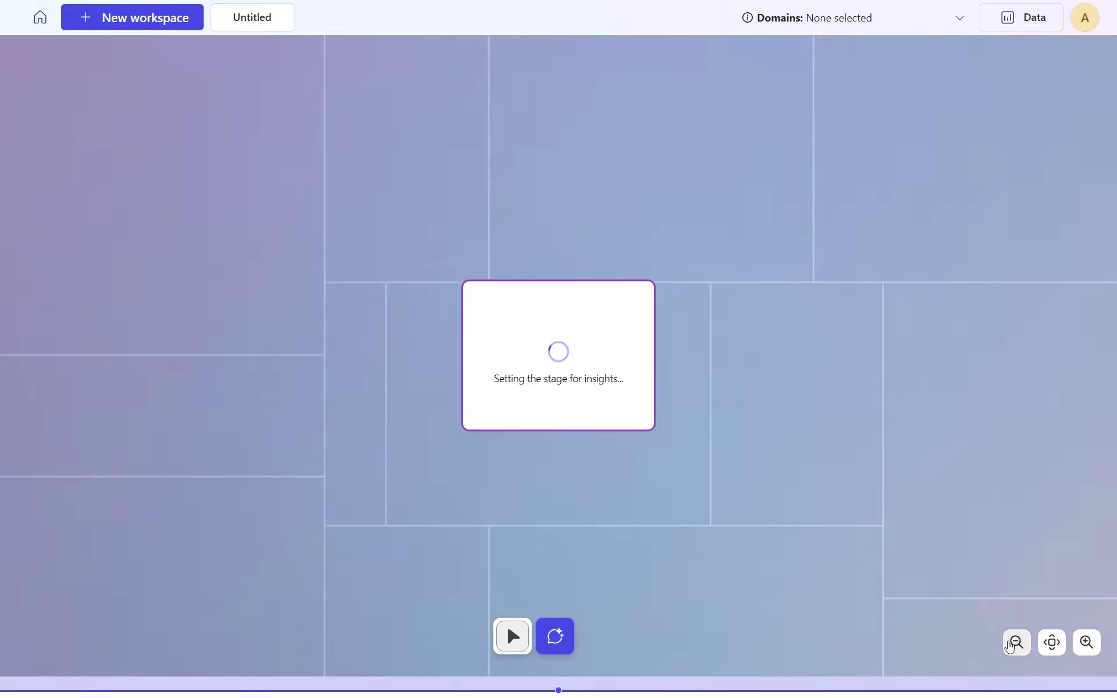
Zoom out to see the whole canvas: overview, revenue-by-product and profit trend charts, next steps.
{"action": "left_click", "coordinate": [1010, 644]}
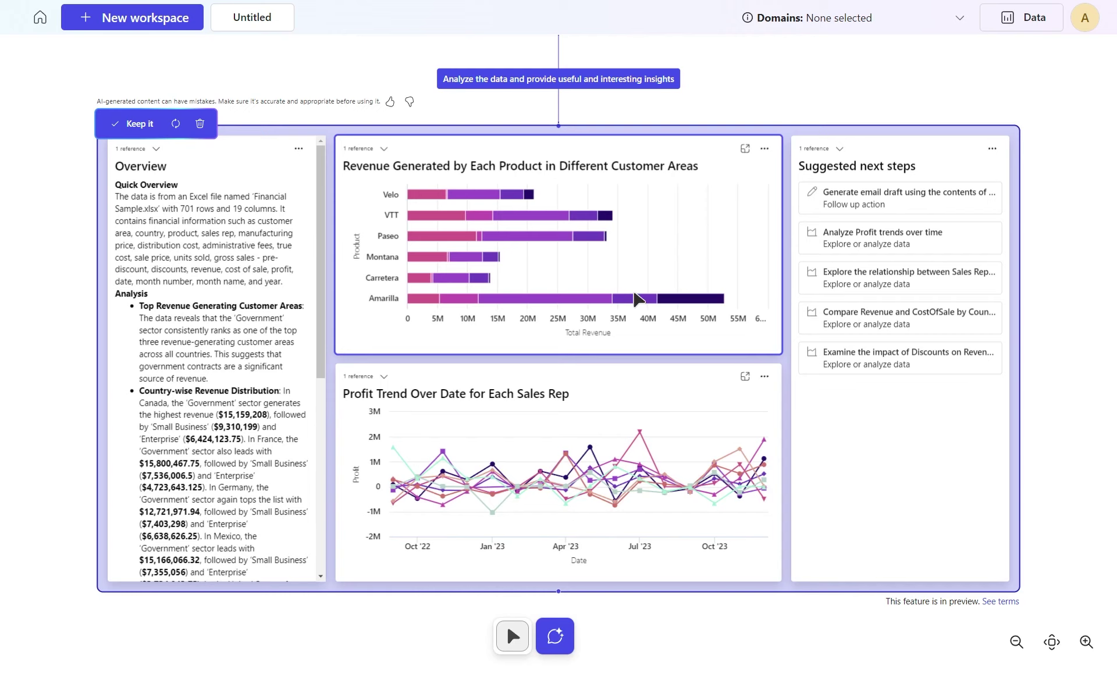
{"action": "mouse_move", "coordinate": [638, 302]}
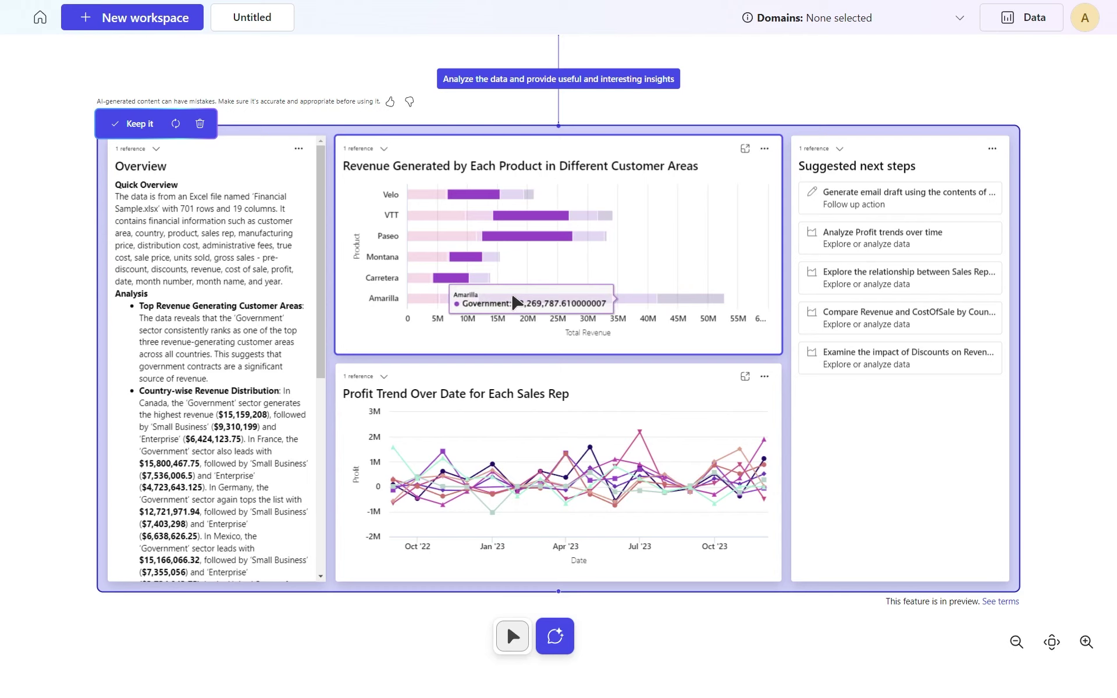
{"action": "mouse_move", "coordinate": [545, 306]}
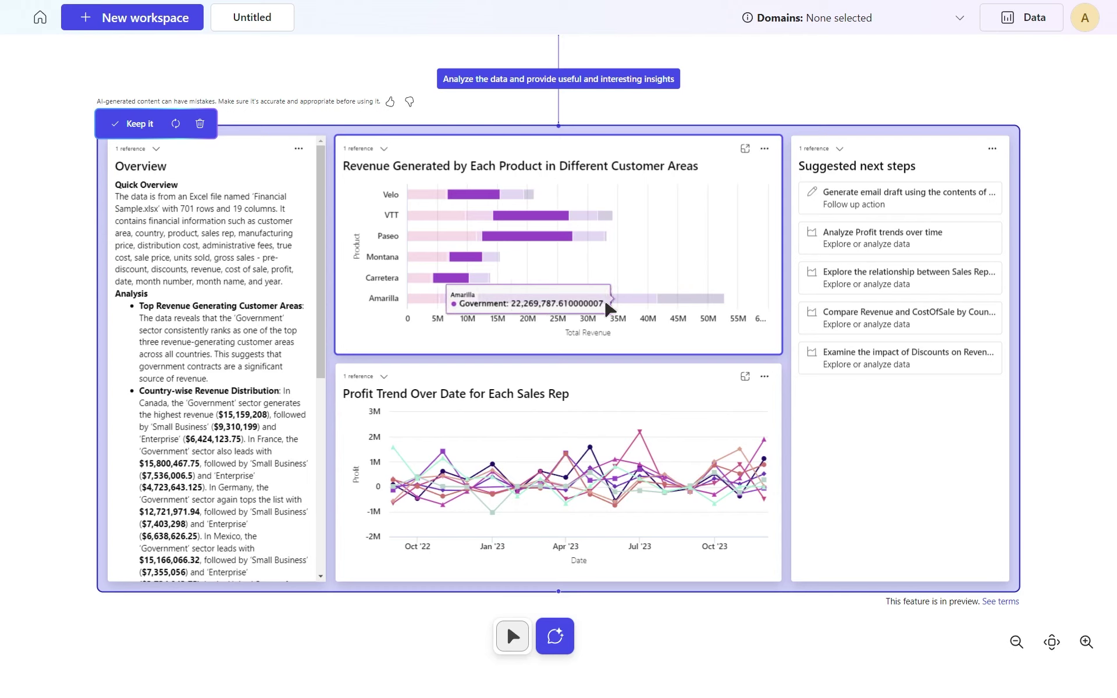
{"action": "mouse_move", "coordinate": [697, 312]}
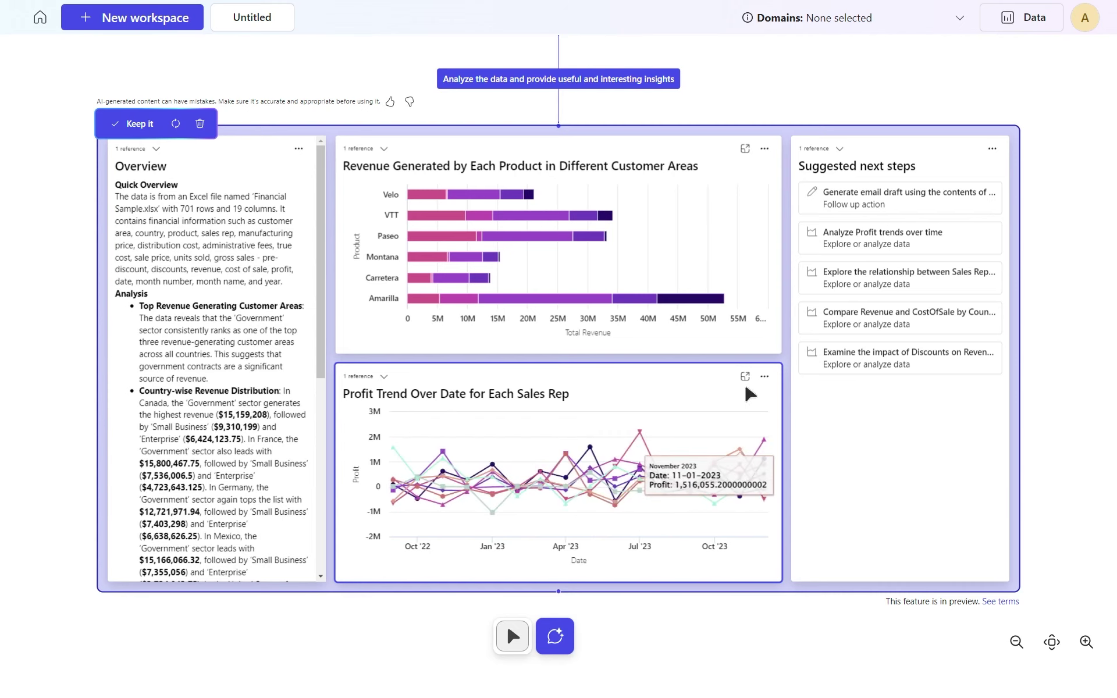
Turn on Show legend in the Profit Trend Over Date for Each Sales Rep chart settings.
{"action": "left_click", "coordinate": [764, 377]}
{"action": "mouse_move", "coordinate": [759, 405]}
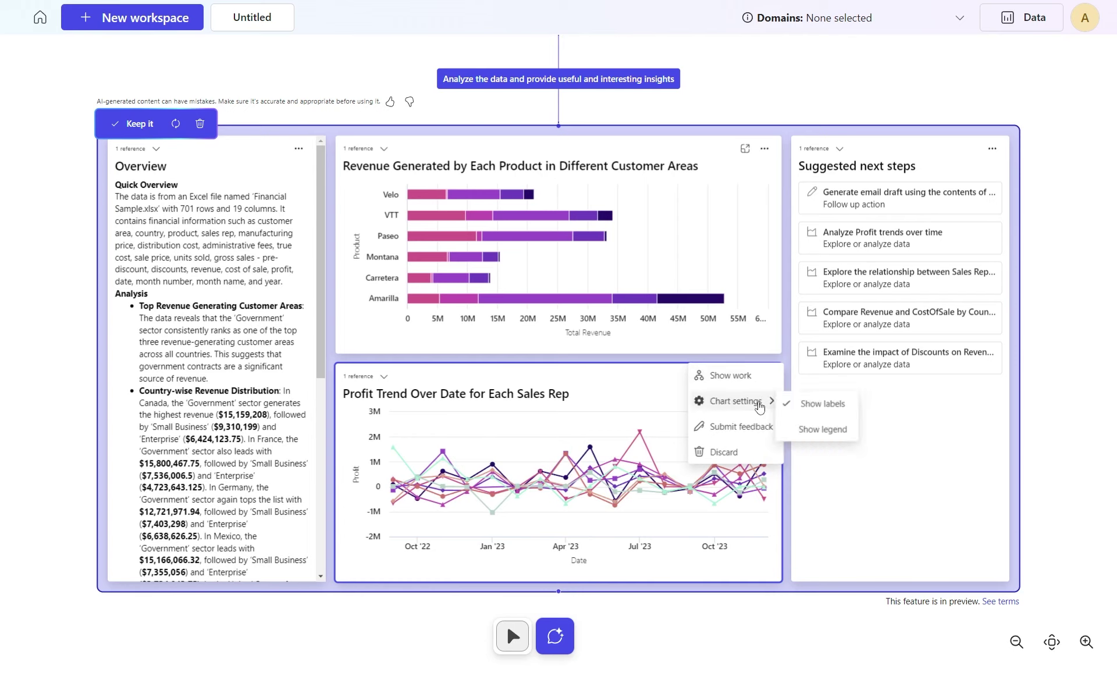
{"action": "left_click", "coordinate": [820, 431]}
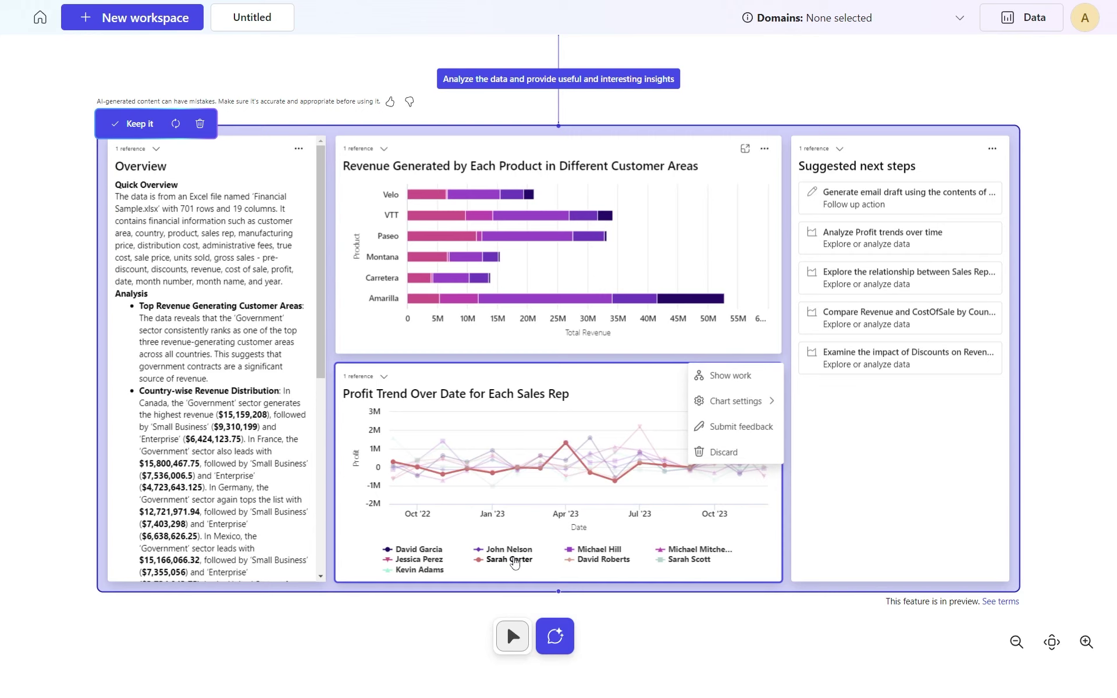
{"action": "left_click", "coordinate": [763, 556]}
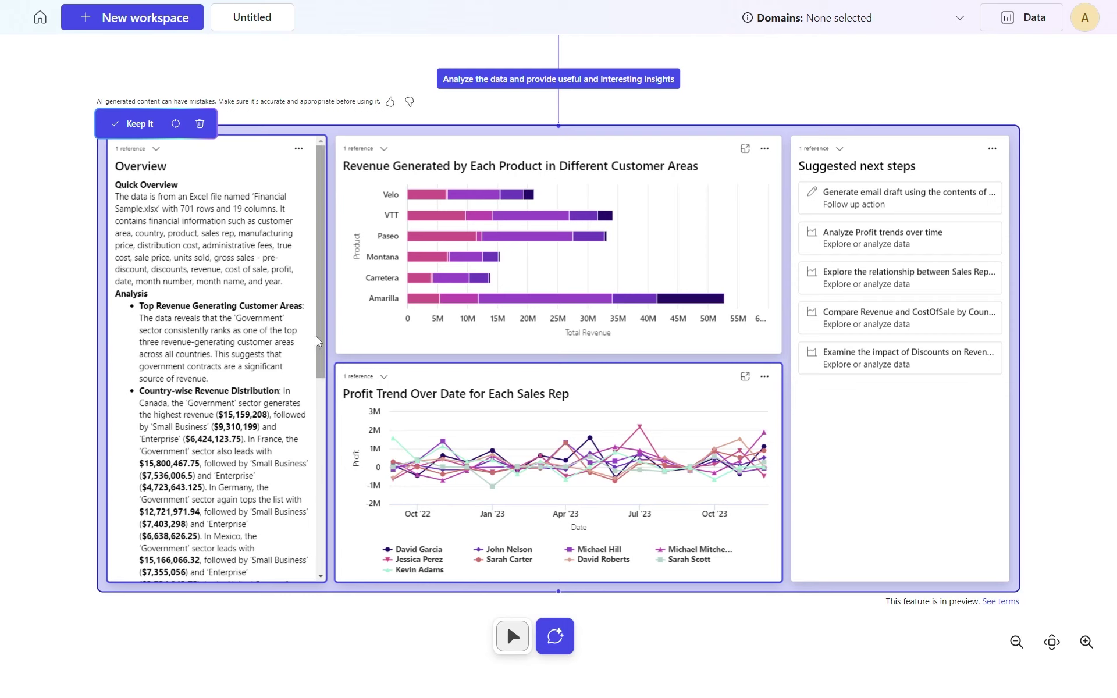
{"action": "left_click_drag", "start_coordinate": [319, 336], "coordinate": [322, 417]}
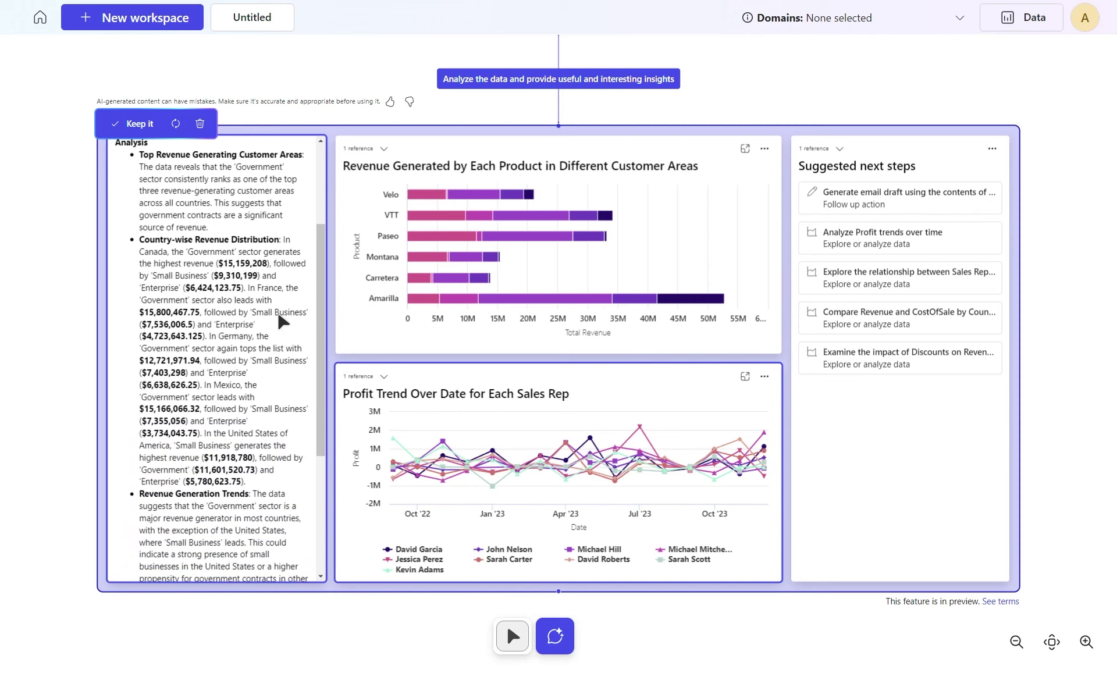
{"action": "scroll", "coordinate": [266, 328], "scroll_direction": "down", "scroll_amount": 1}
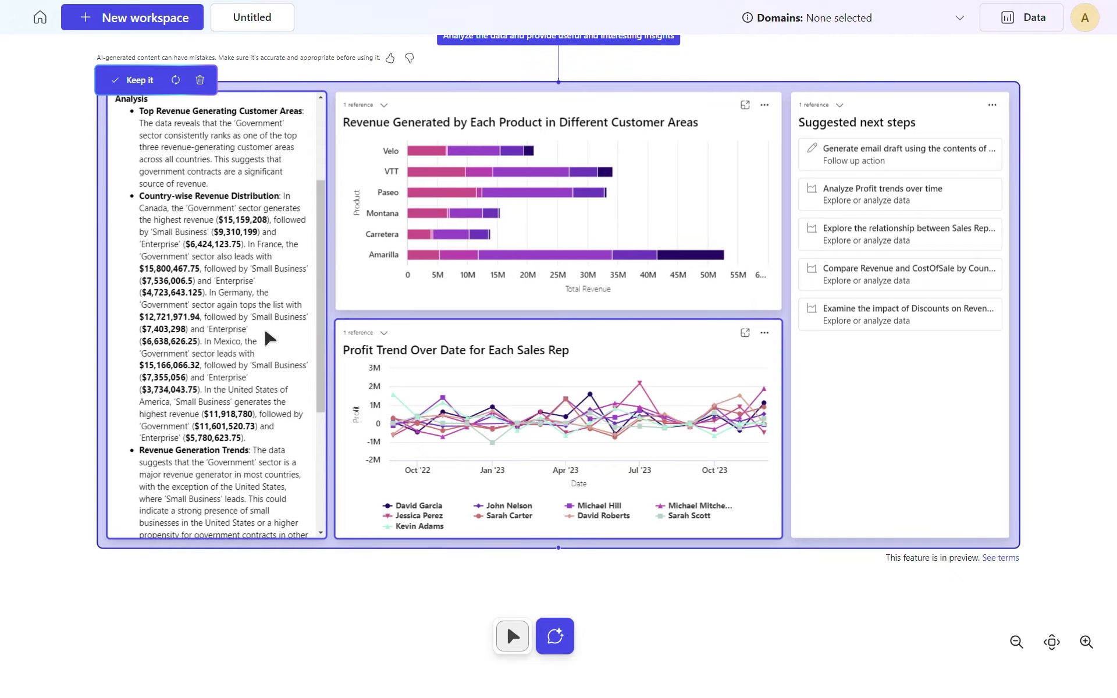
{"action": "left_click_drag", "start_coordinate": [317, 330], "coordinate": [317, 460]}
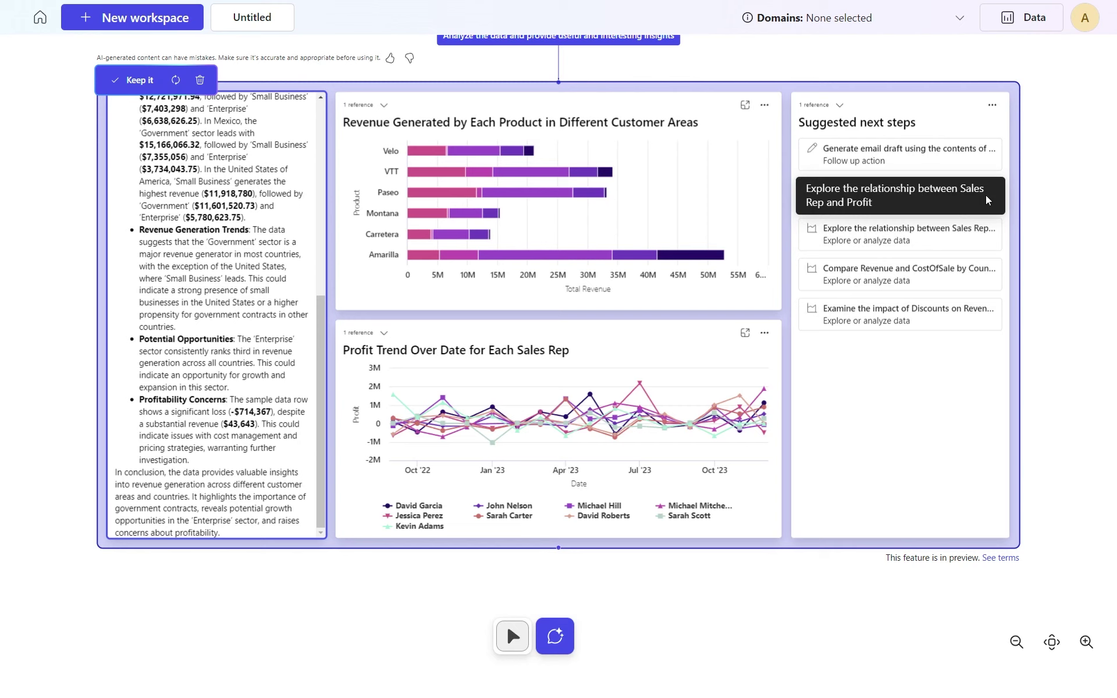
Launch the 'Analyze Profit trends over time' next step and fit both linked canvases in view.
{"action": "left_click", "coordinate": [950, 190]}
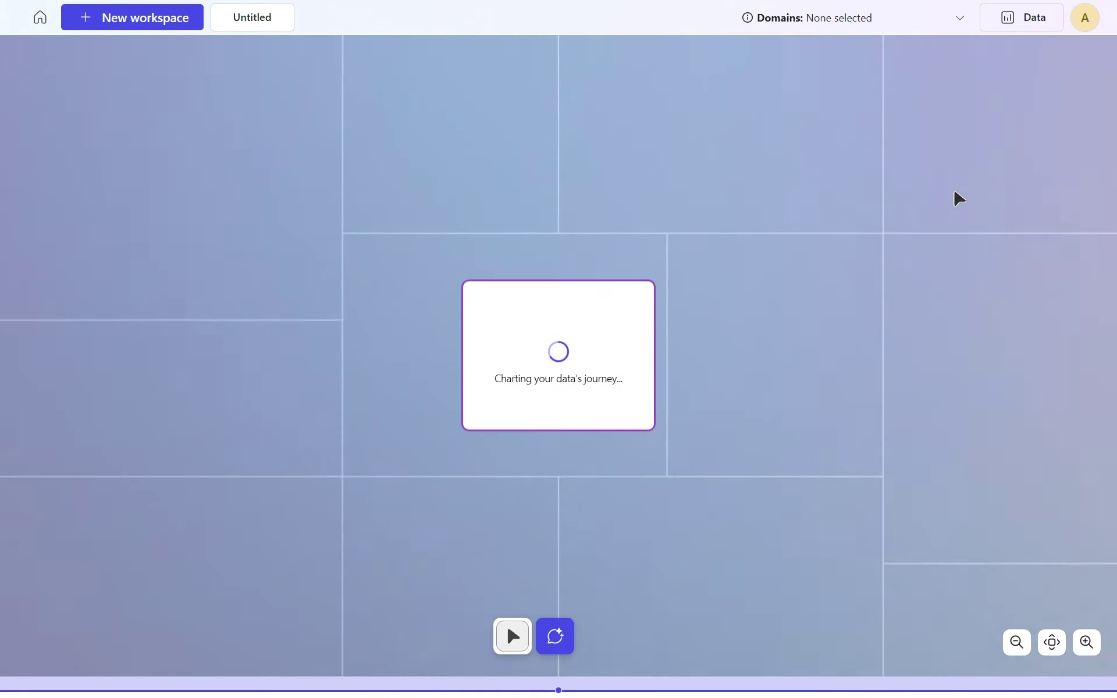
{"action": "left_click", "coordinate": [1015, 642]}
{"action": "left_click", "coordinate": [1015, 642]}
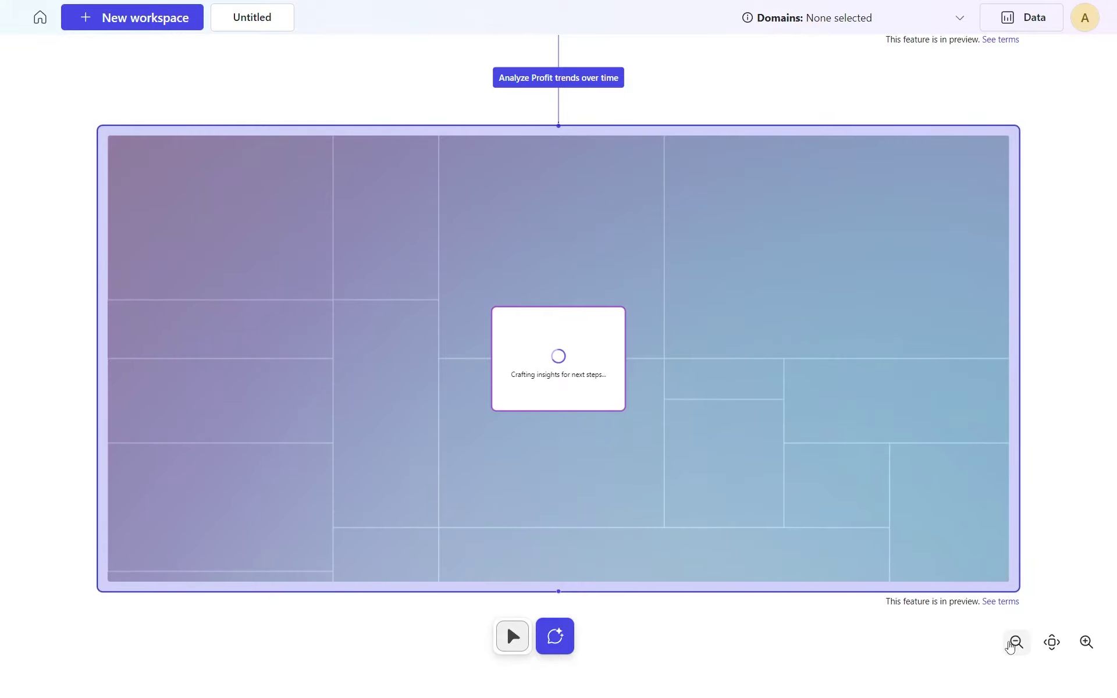
{"action": "left_click", "coordinate": [1010, 645]}
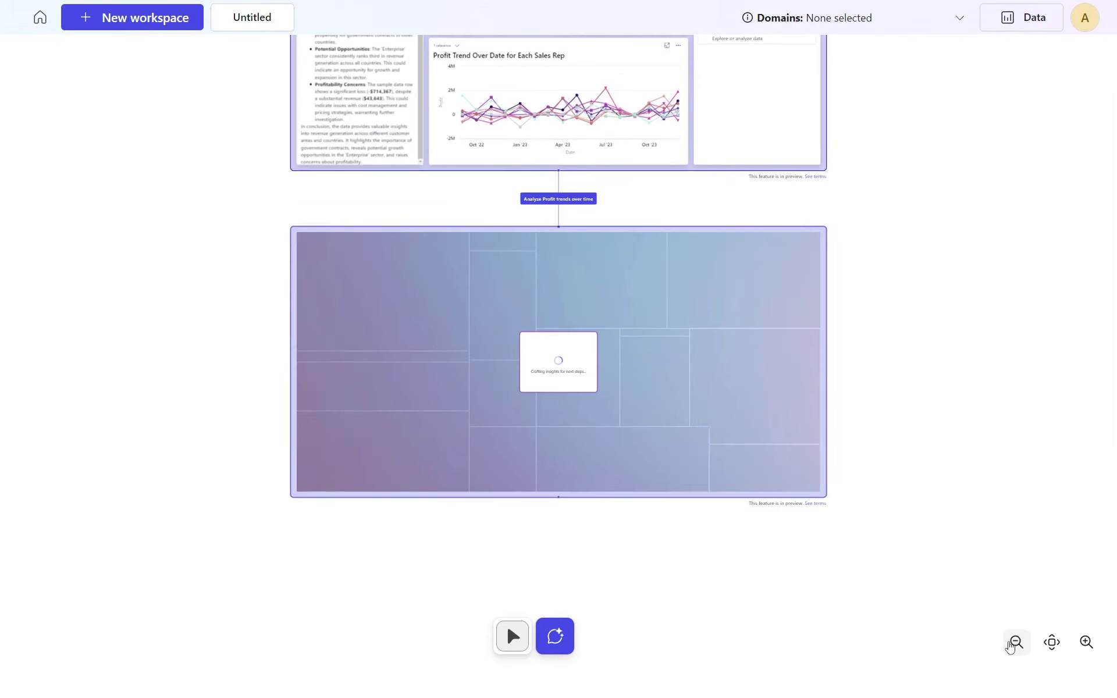
{"action": "left_click_drag", "start_coordinate": [1044, 235], "coordinate": [1032, 410]}
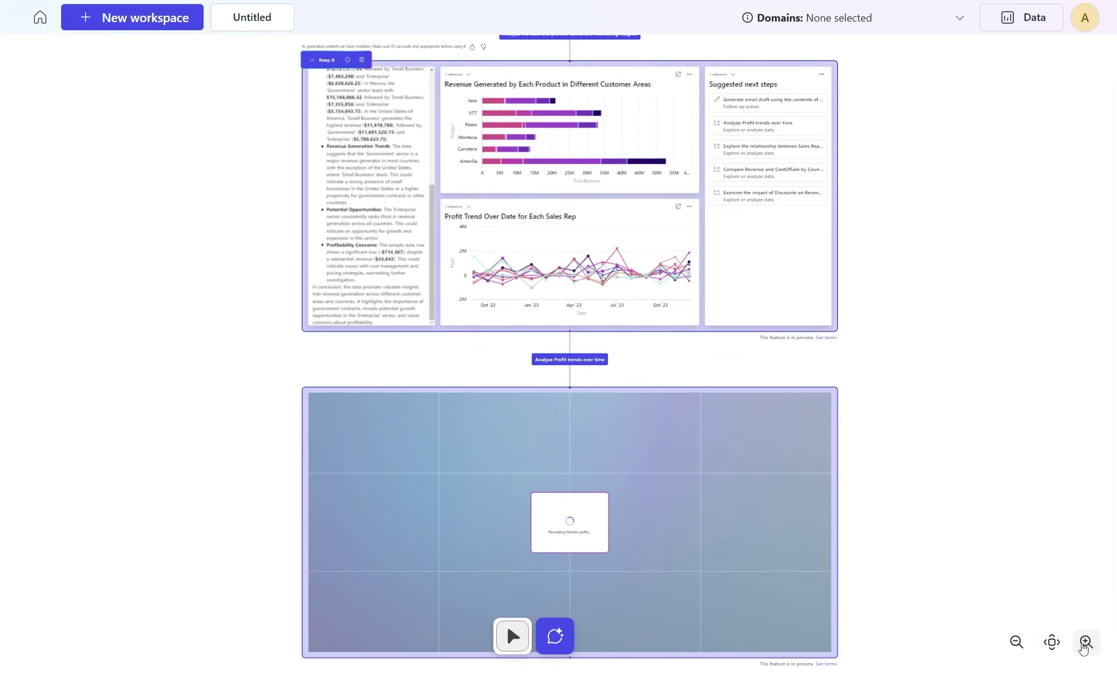
{"action": "left_click", "coordinate": [1051, 642]}
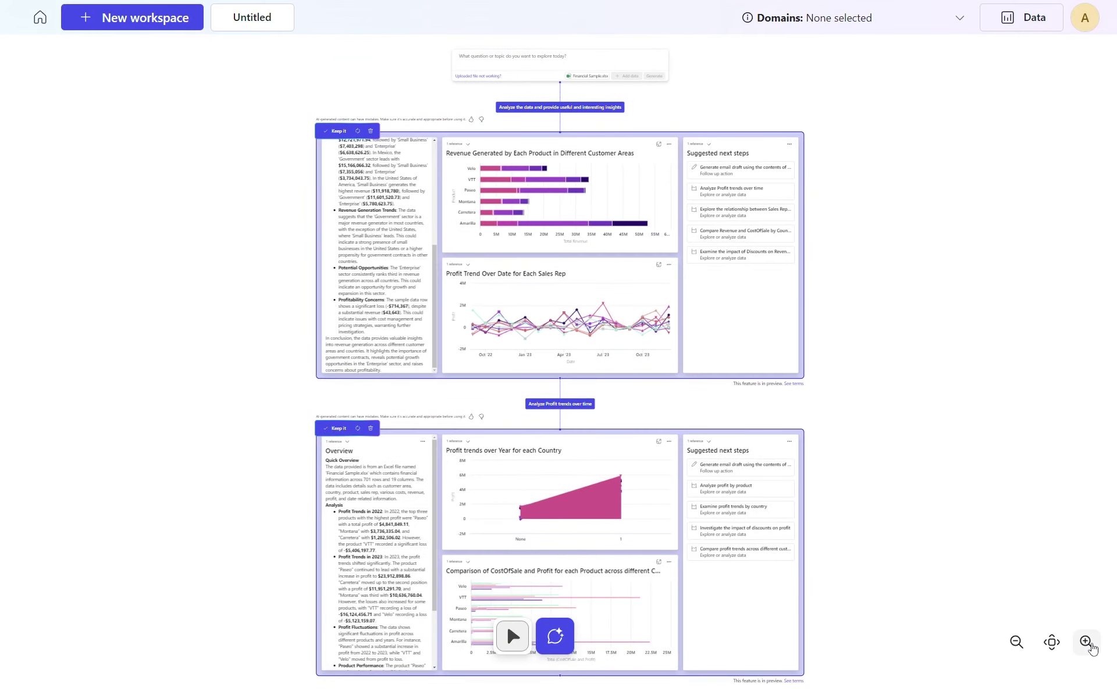
Enlarge the profit-trends canvas and inspect the overview's 'Regenerate with new data' option.
{"action": "left_click", "coordinate": [1085, 642]}
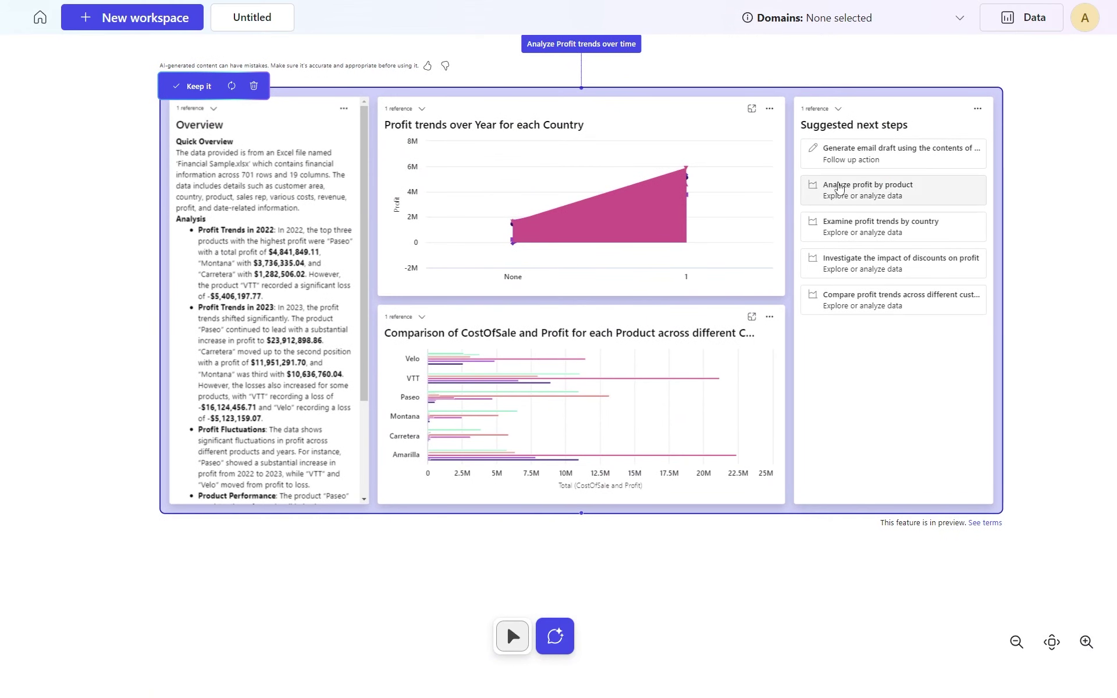
{"action": "mouse_move", "coordinate": [575, 190]}
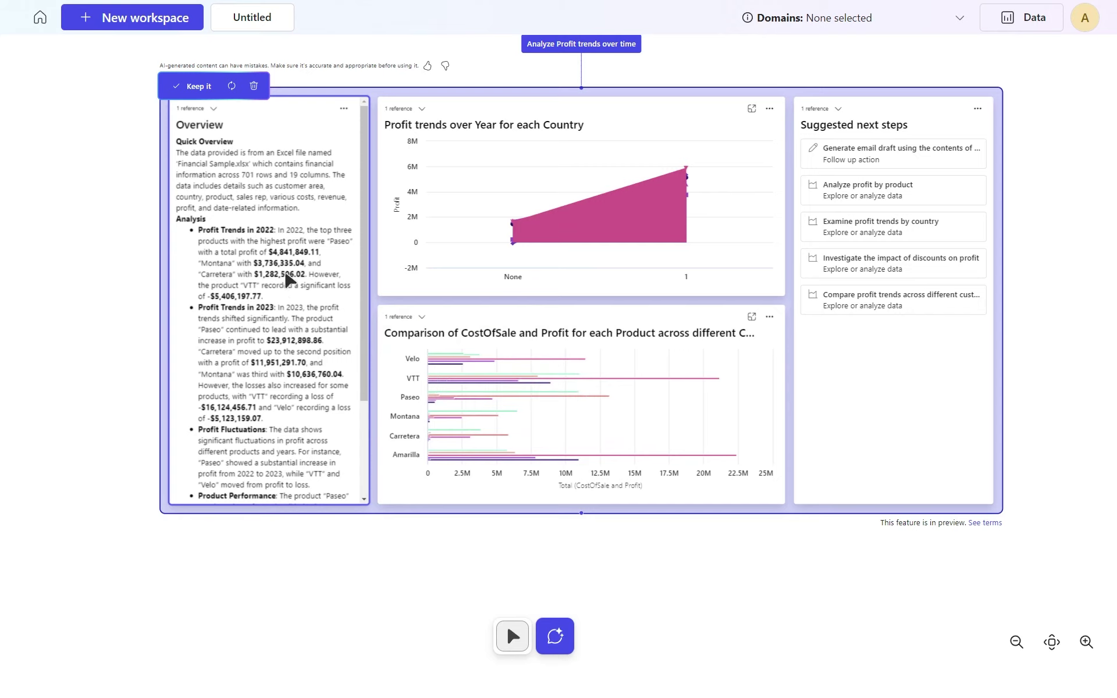
{"action": "scroll", "coordinate": [302, 375], "scroll_direction": "down", "scroll_amount": 1}
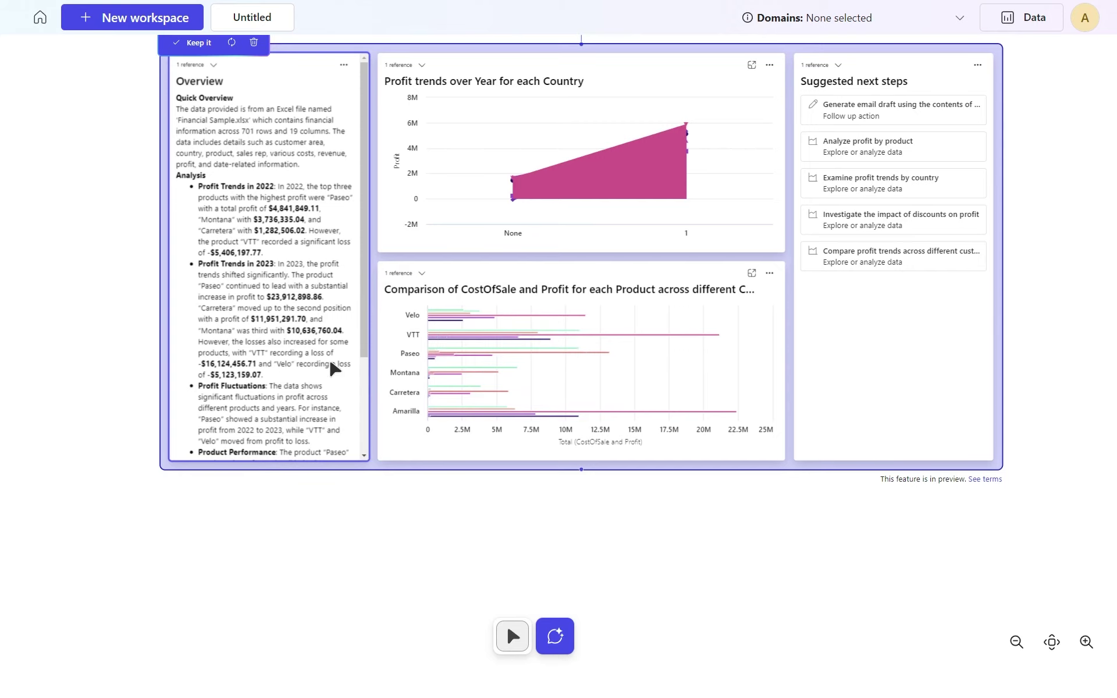
{"action": "scroll", "coordinate": [328, 361], "scroll_direction": "up", "scroll_amount": 1}
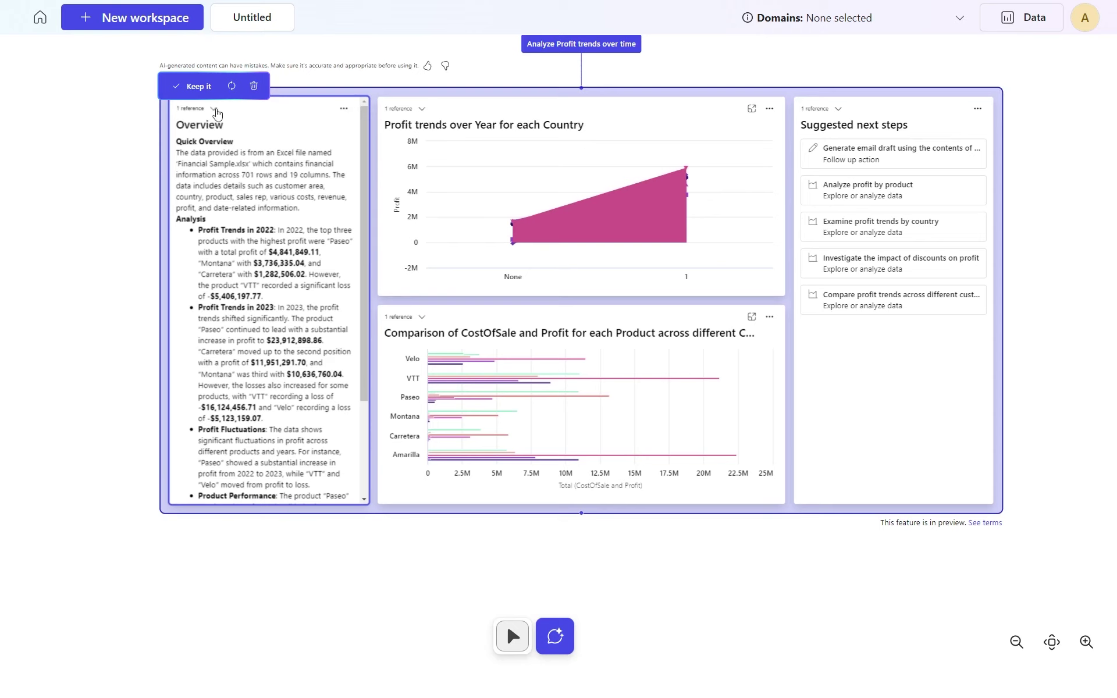
{"action": "left_click", "coordinate": [236, 93]}
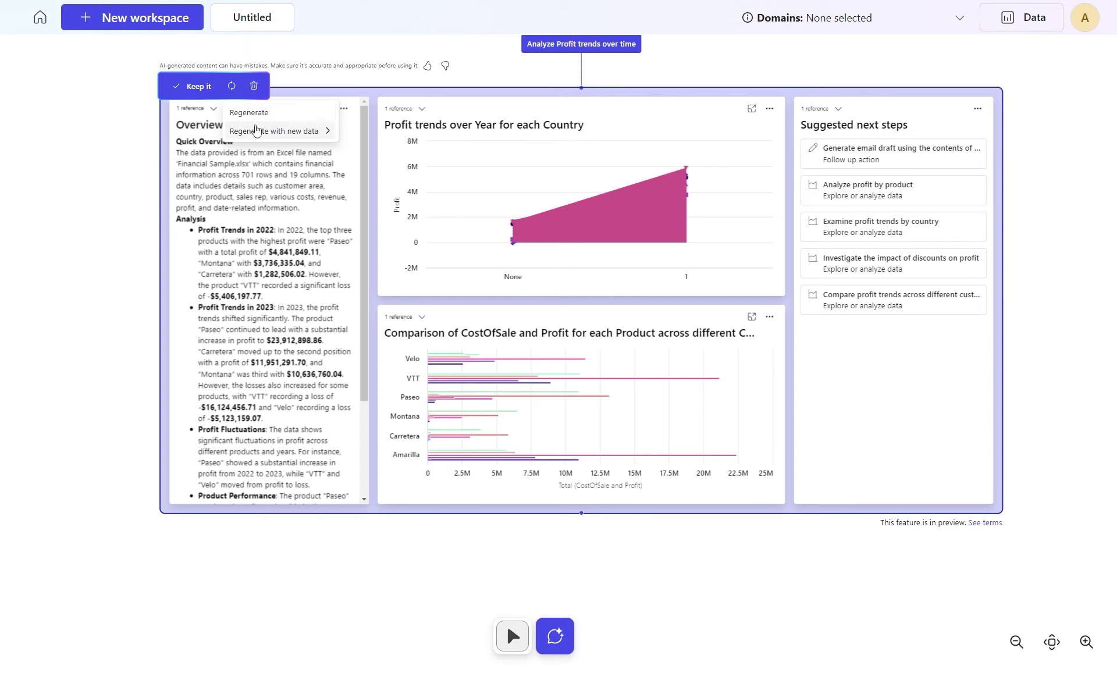
{"action": "mouse_move", "coordinate": [262, 135]}
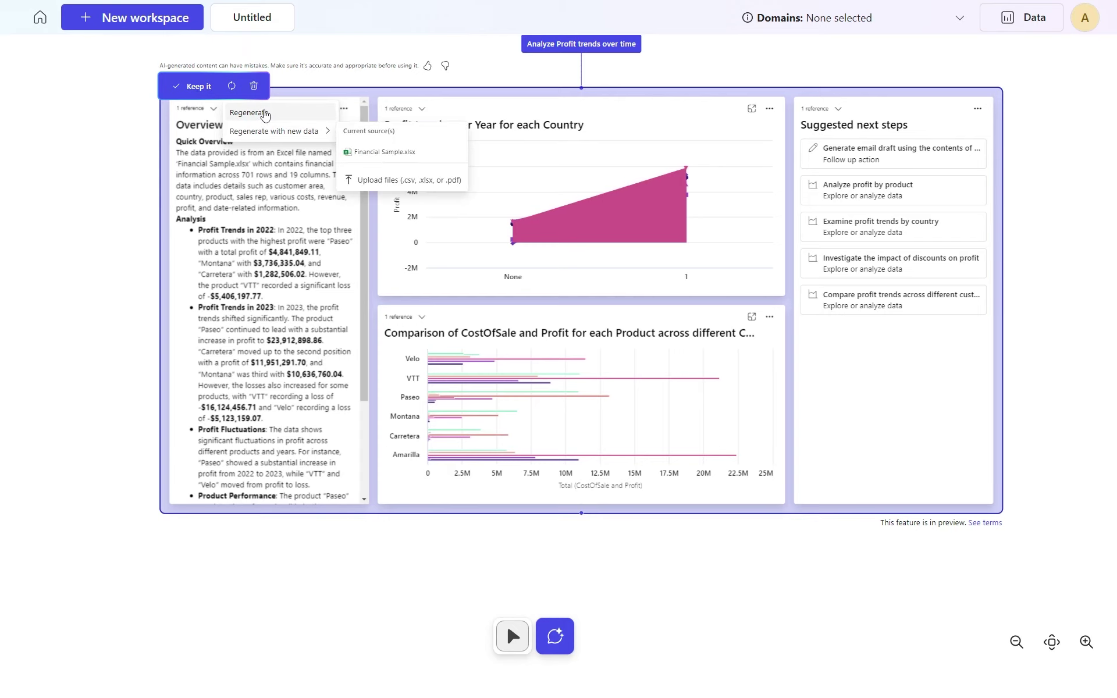
Regenerate the profit-trends canvas from the overview dropdown using the same data.
{"action": "left_click", "coordinate": [266, 114]}
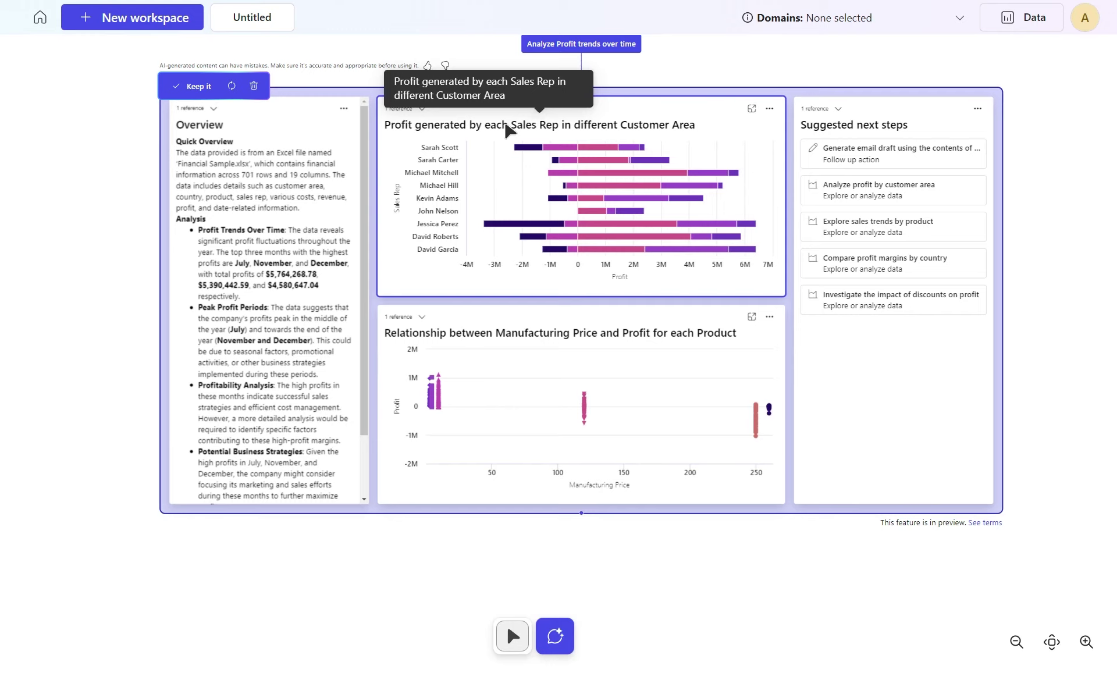
{"action": "mouse_move", "coordinate": [506, 228]}
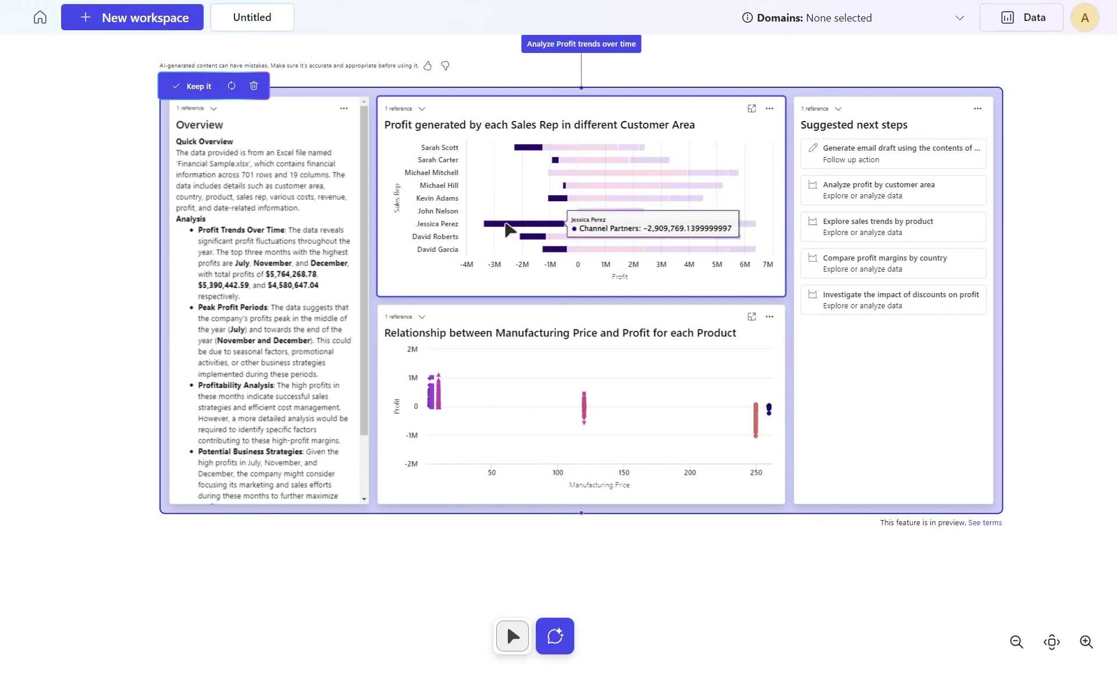
{"action": "mouse_move", "coordinate": [620, 229]}
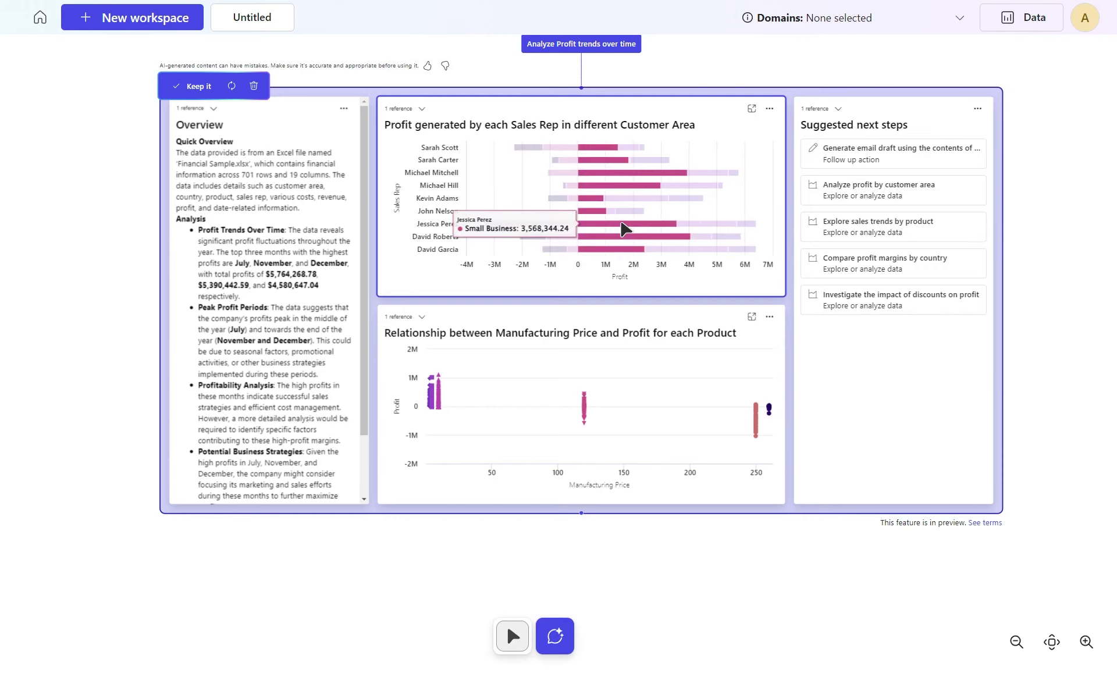
{"action": "mouse_move", "coordinate": [683, 231]}
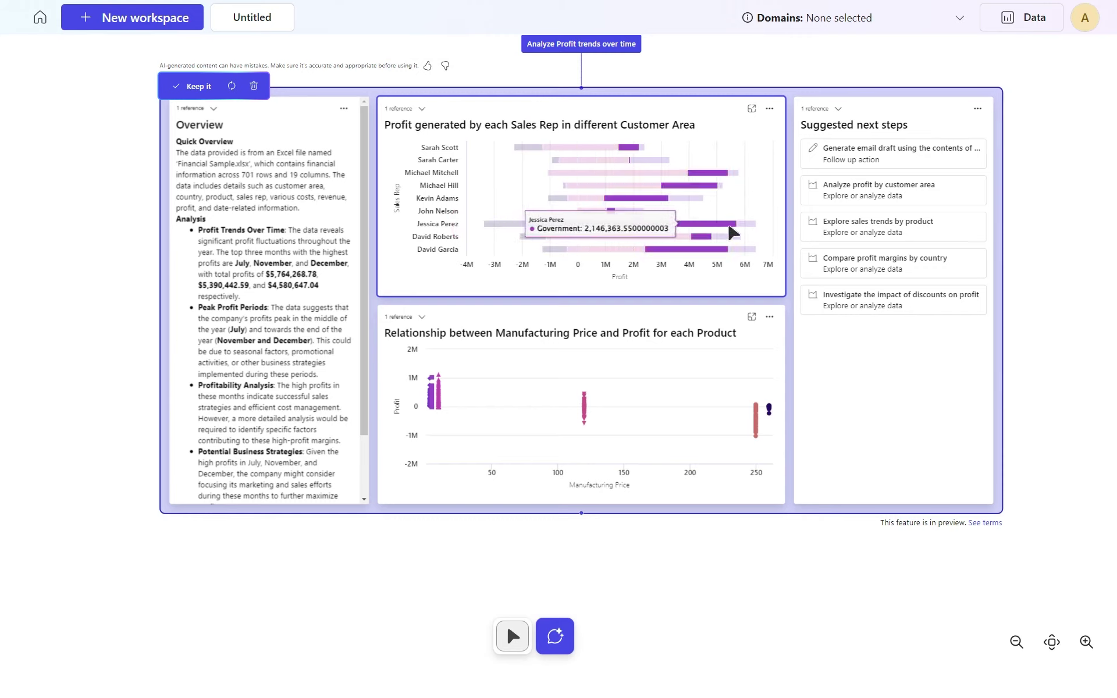
{"action": "mouse_move", "coordinate": [757, 230]}
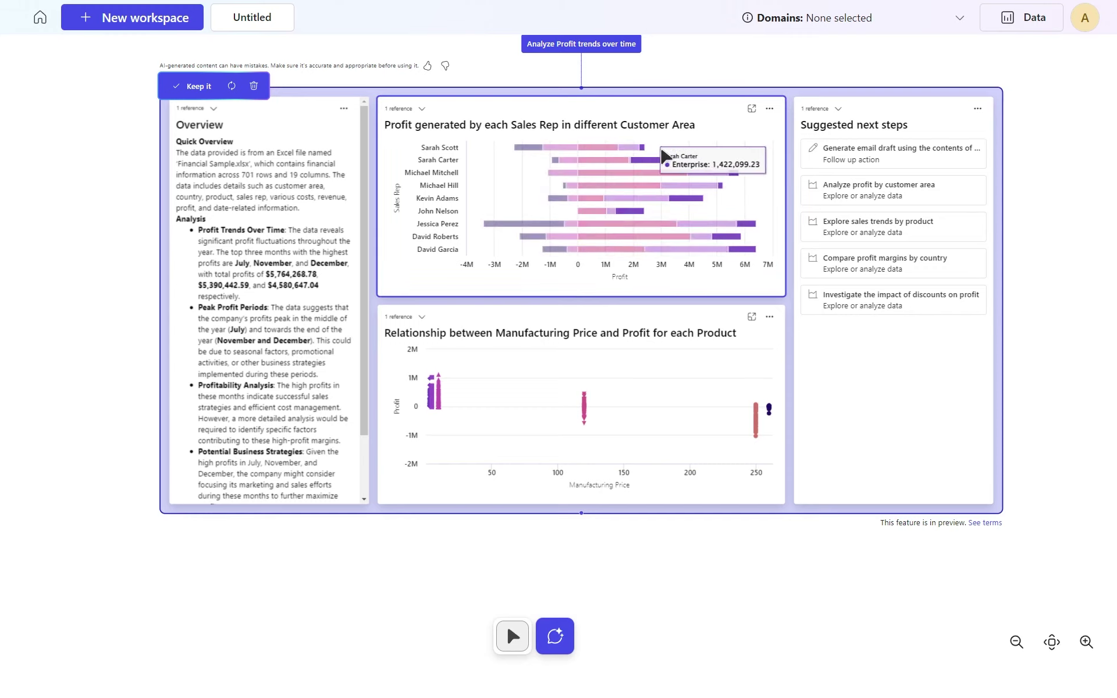
{"action": "mouse_move", "coordinate": [654, 175]}
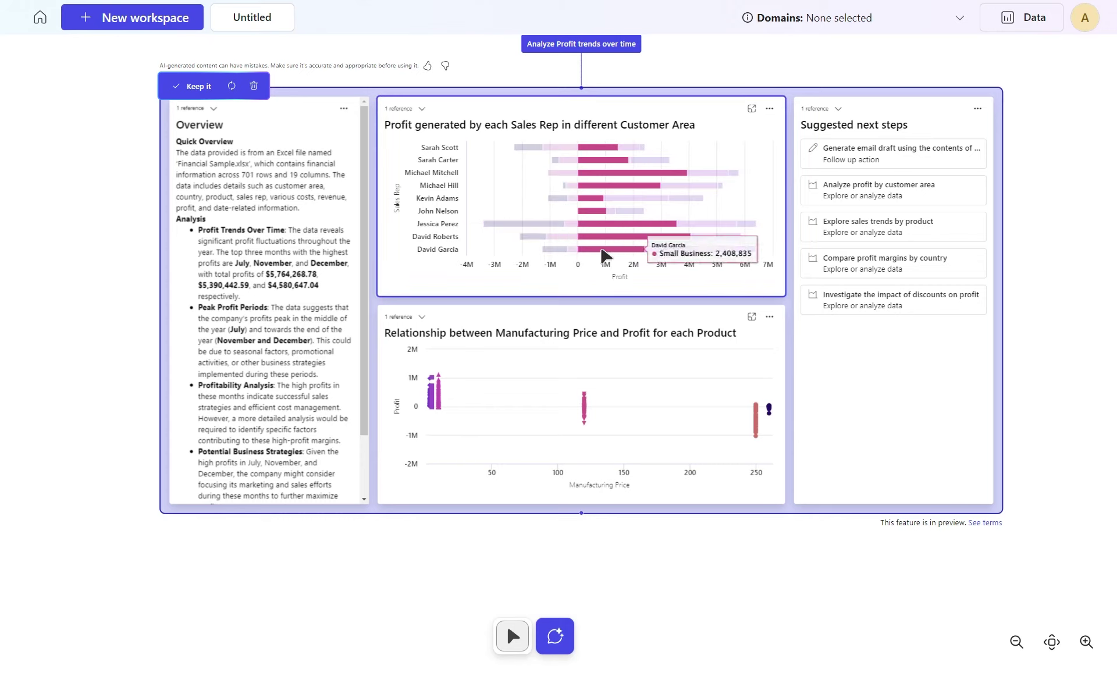
{"action": "mouse_move", "coordinate": [747, 374]}
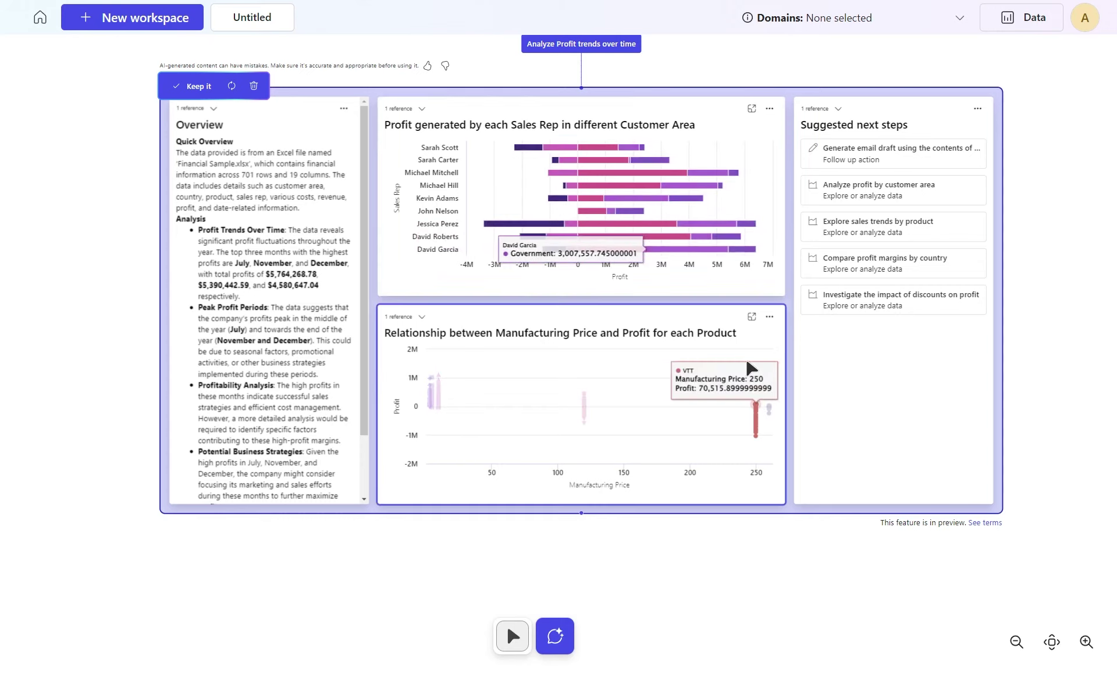
{"action": "mouse_move", "coordinate": [539, 227]}
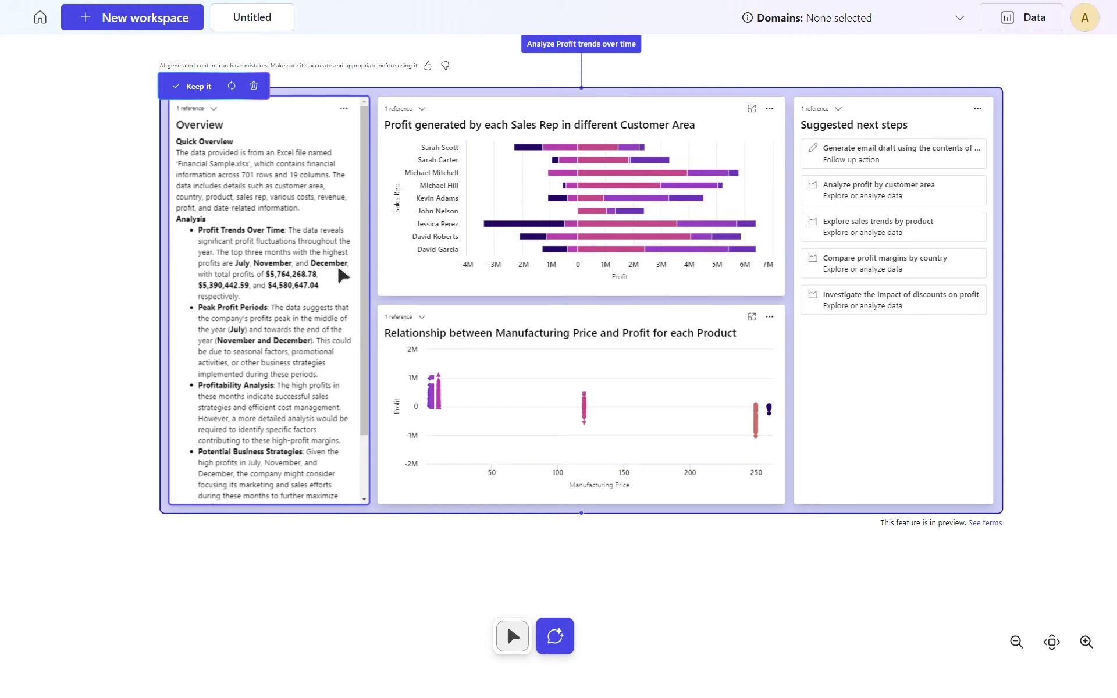
{"action": "left_click_drag", "start_coordinate": [361, 274], "coordinate": [365, 349]}
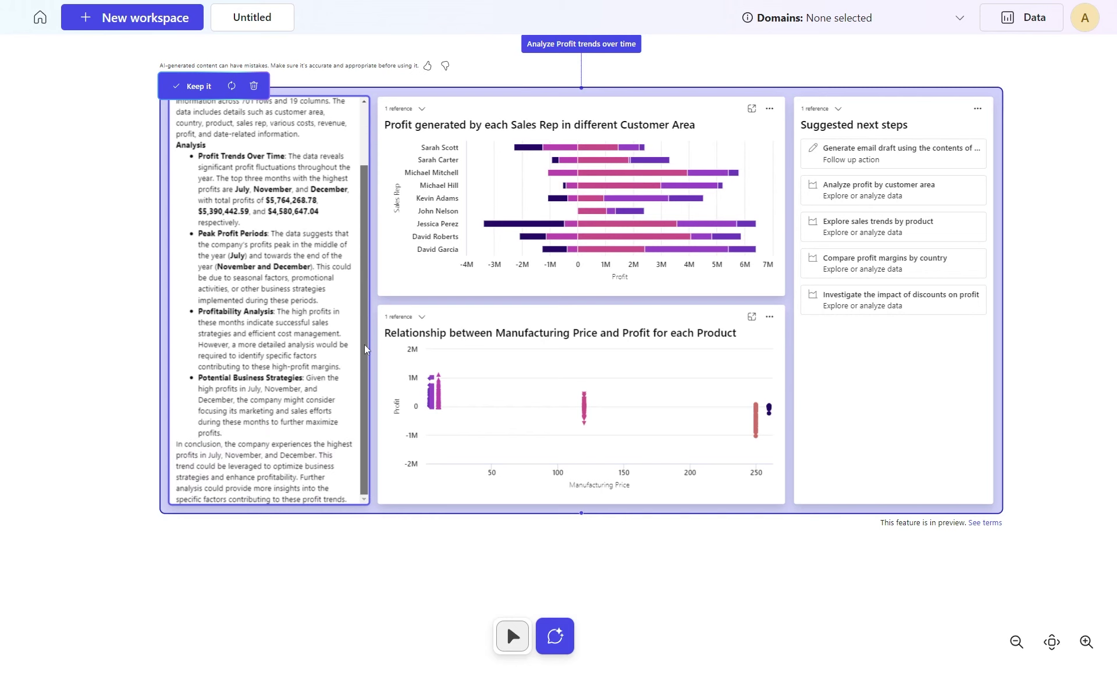
Launch the 'Compare profit margins by country' next step and pan down to its new canvas.
{"action": "left_click", "coordinate": [917, 267]}
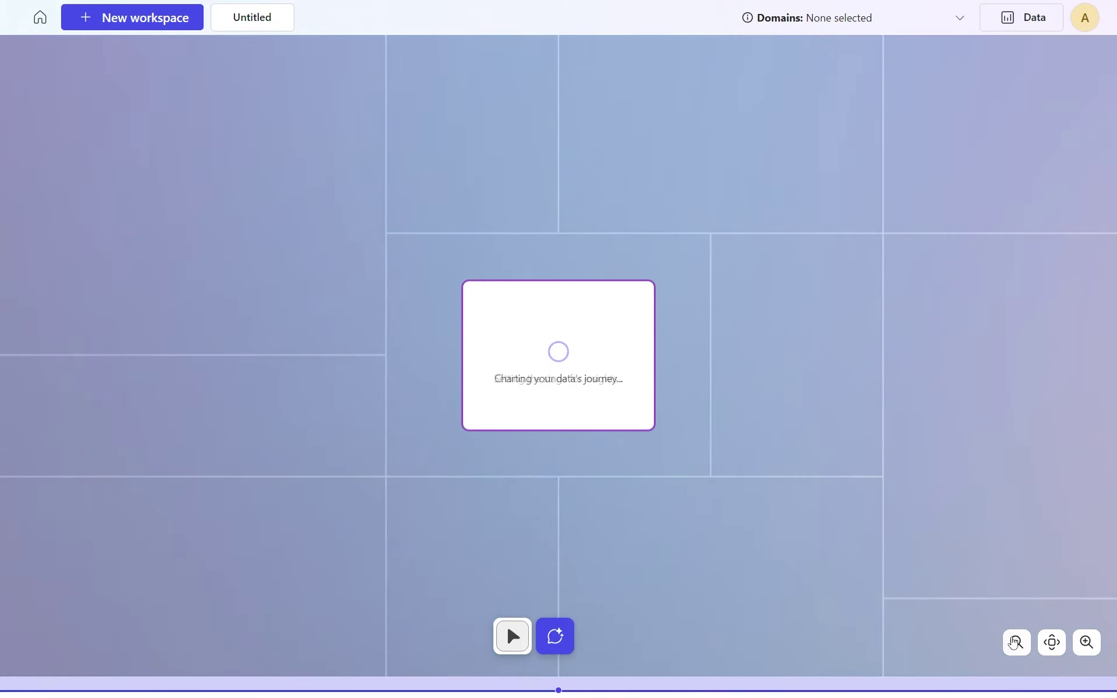
{"action": "left_click", "coordinate": [1015, 642]}
{"action": "left_click", "coordinate": [1016, 642]}
{"action": "left_click", "coordinate": [1015, 641]}
{"action": "left_click", "coordinate": [1016, 641]}
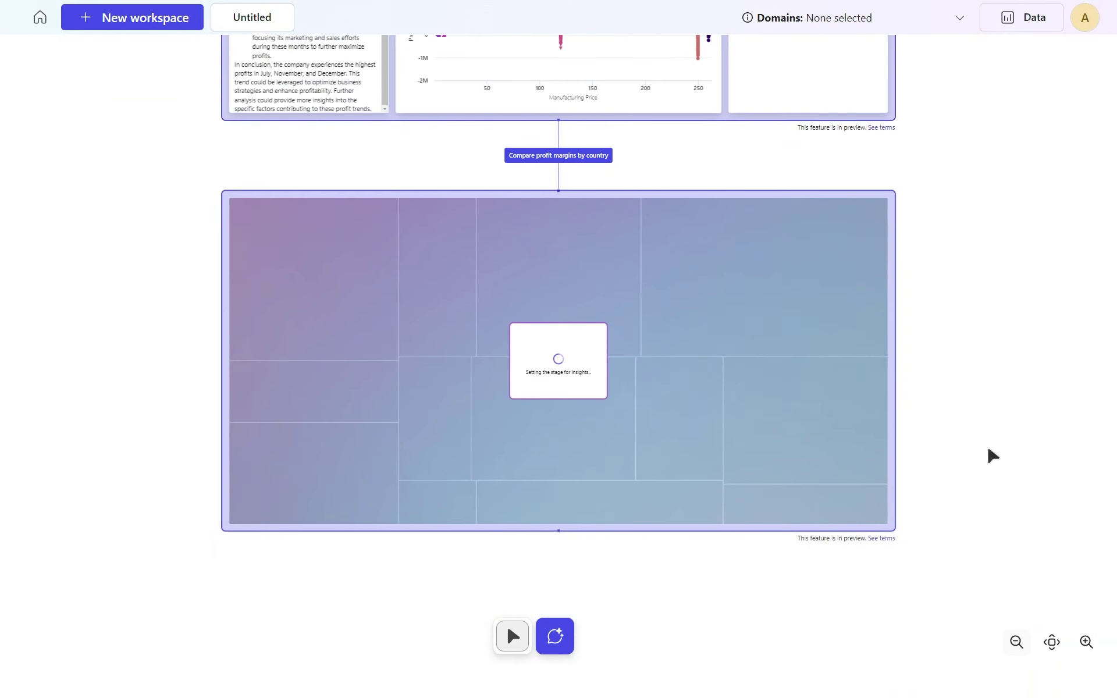
{"action": "scroll", "coordinate": [931, 129], "scroll_direction": "up", "scroll_amount": 15}
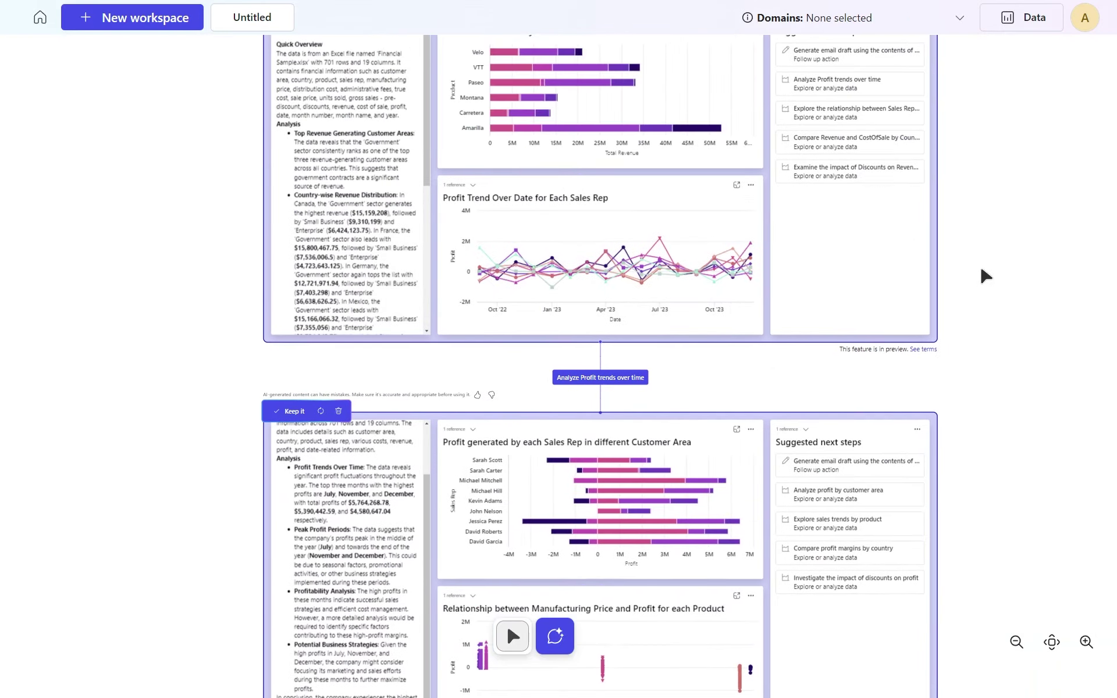
{"action": "left_click_drag", "start_coordinate": [975, 470], "coordinate": [963, 72]}
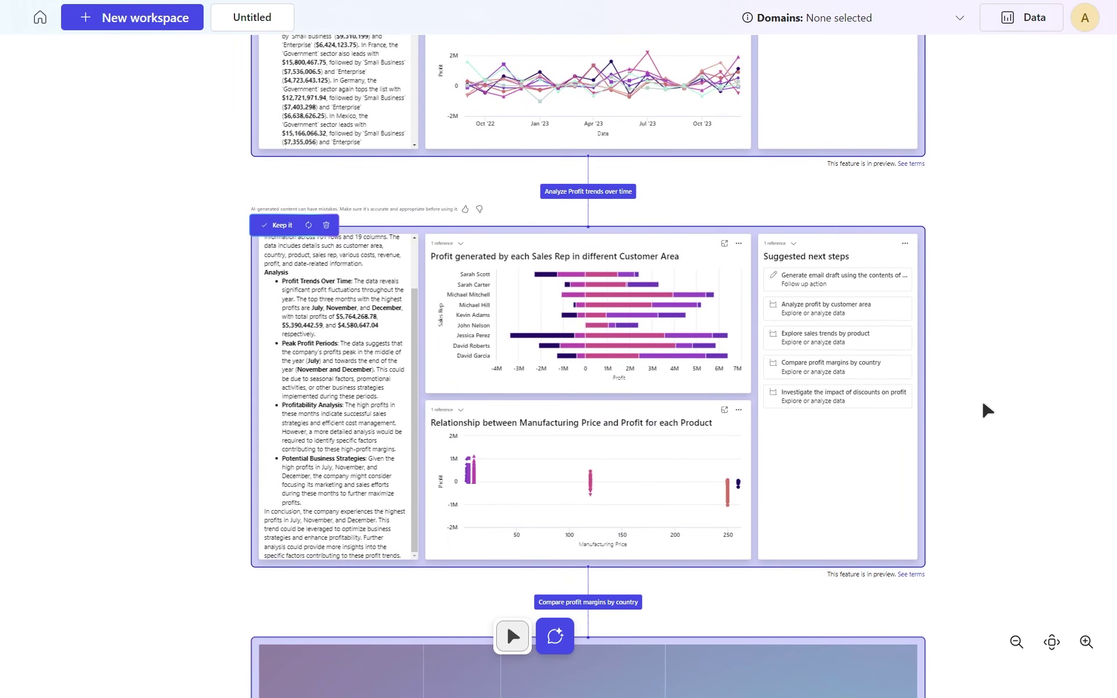
{"action": "left_click_drag", "start_coordinate": [980, 479], "coordinate": [988, 121]}
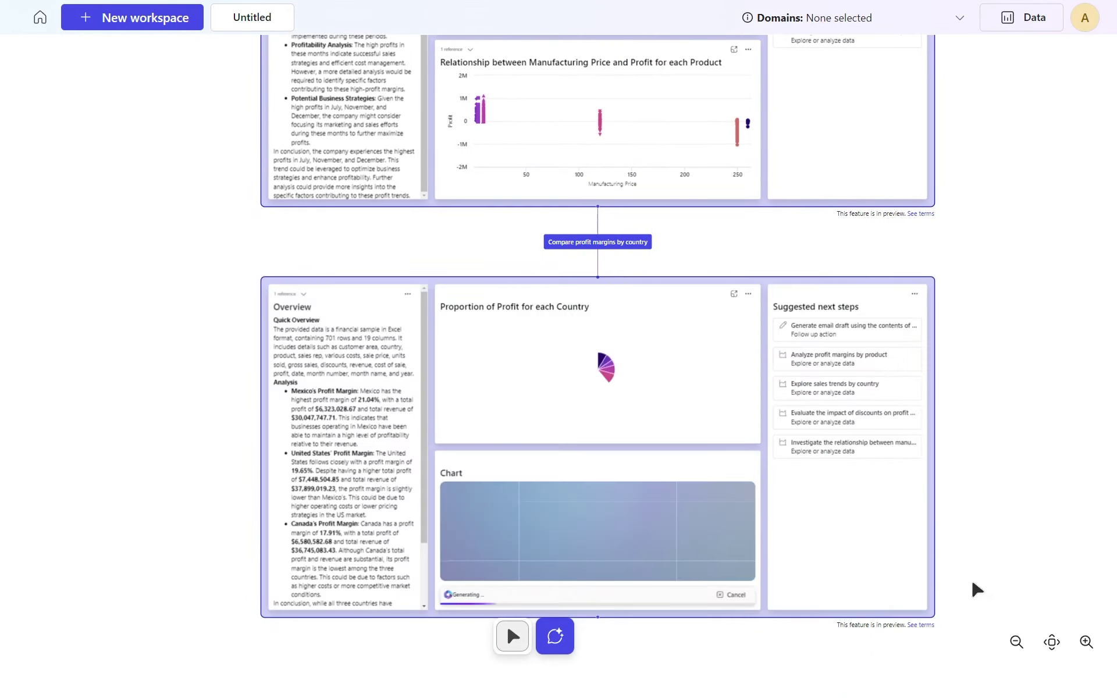
Zoom in on the profit-margins canvas showing the country pie and price-versus-profit bubble charts.
{"action": "left_click", "coordinate": [1085, 641]}
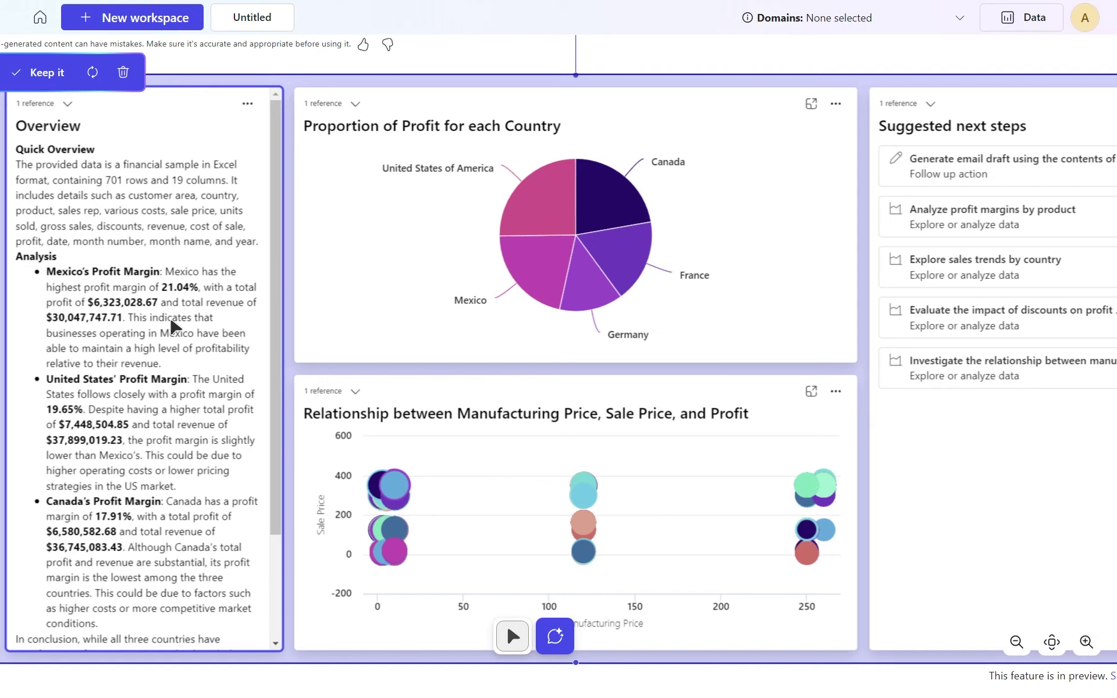
Go back to the Project Sophia home page and browse the saved workspace thumbnails.
{"action": "left_click", "coordinate": [42, 26]}
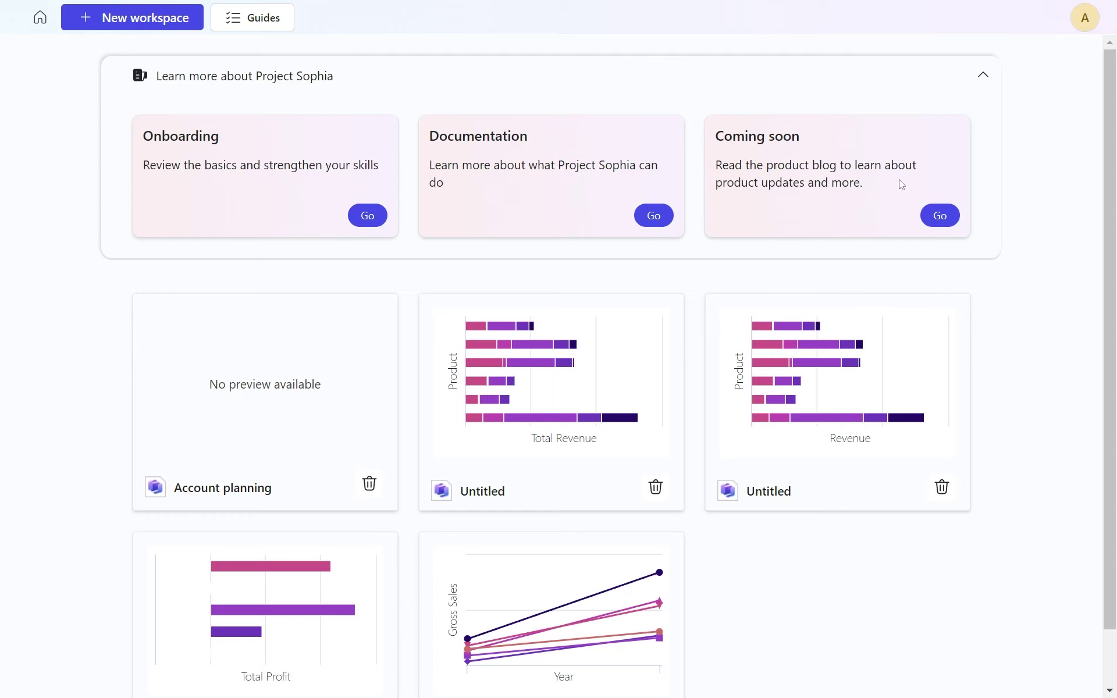
{"action": "scroll", "coordinate": [901, 185], "scroll_direction": "down", "scroll_amount": 1}
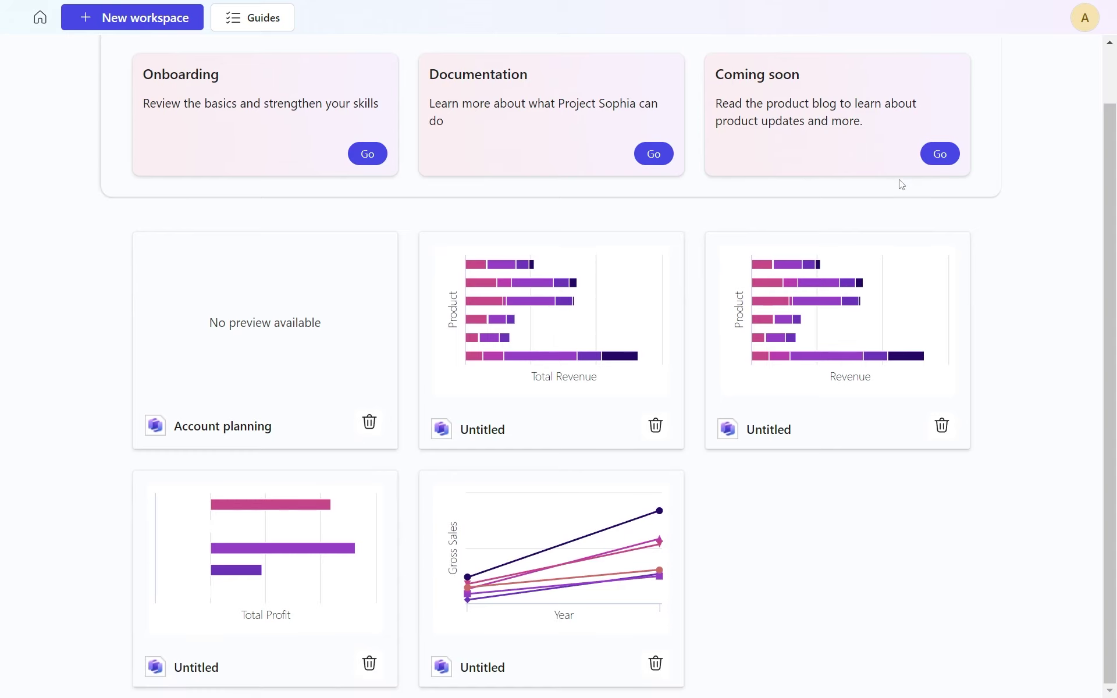
{"action": "scroll", "coordinate": [858, 221], "scroll_direction": "up", "scroll_amount": 1}
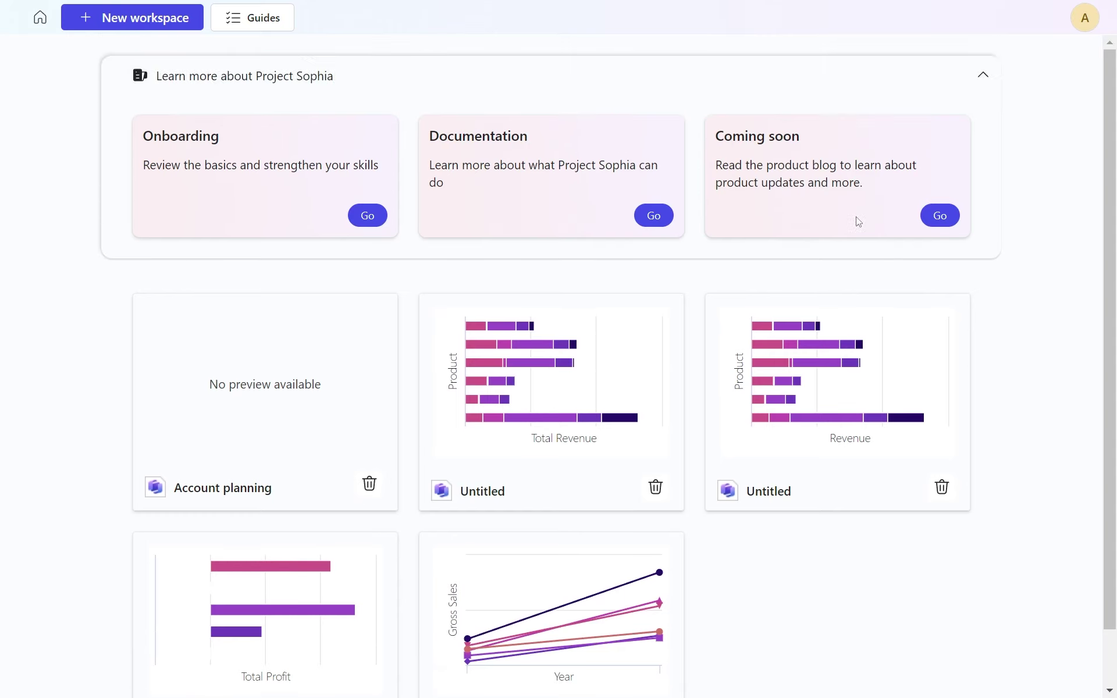